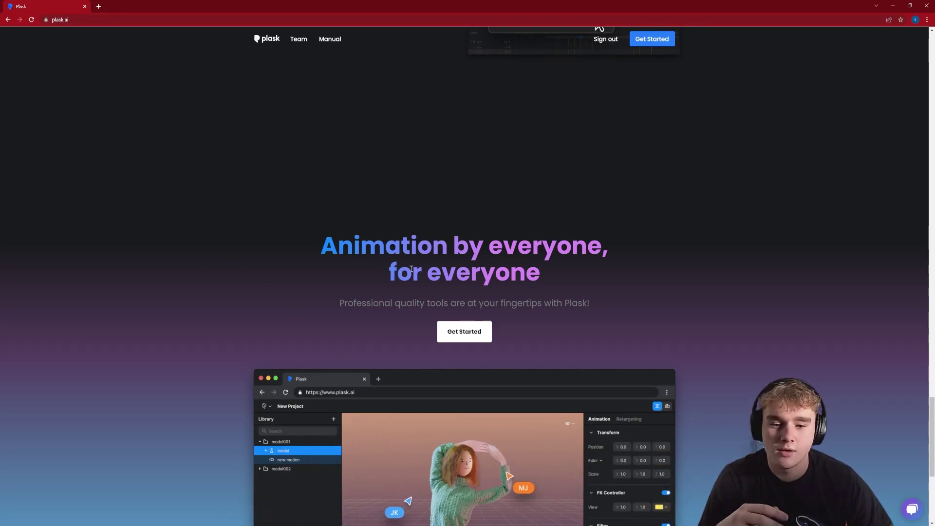
Open Plask, place Mannequin.glb centred in the scene, and show the Retargeting mapping options
click(473, 332)
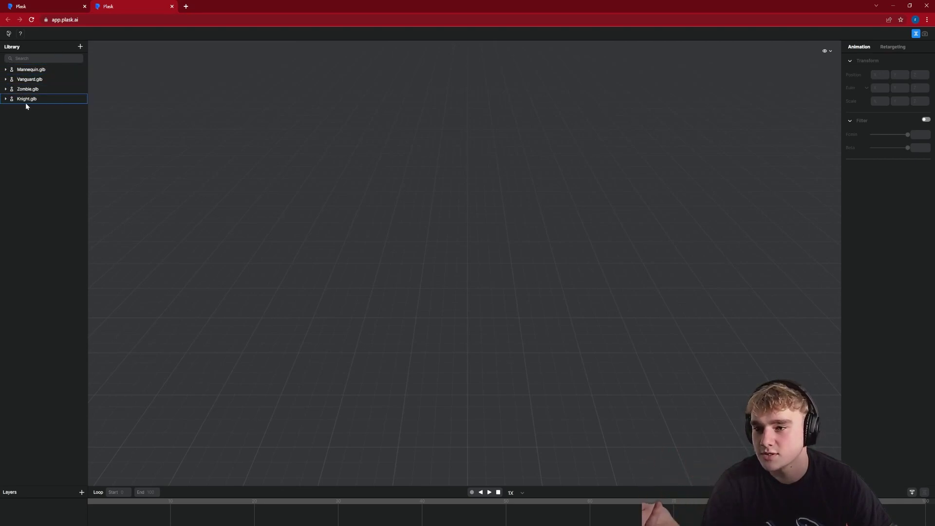
click(24, 71)
drag(24, 71, 465, 251)
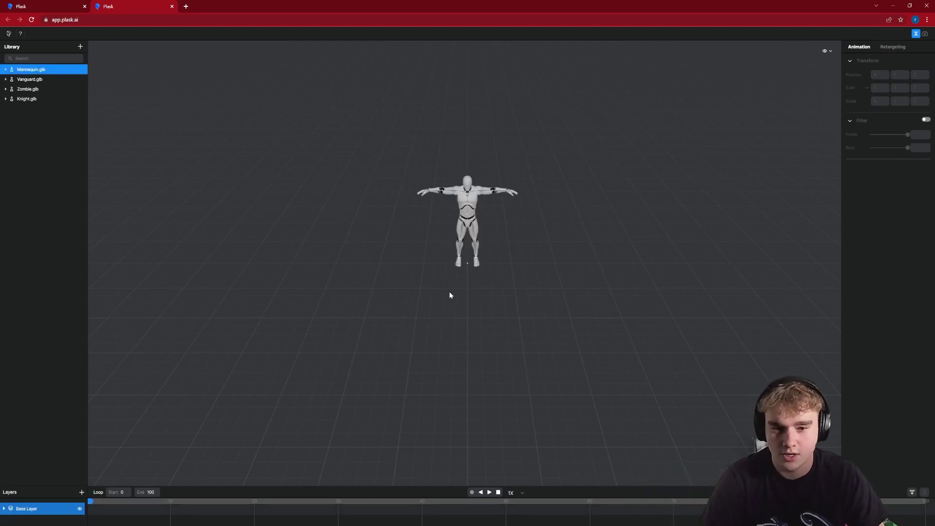
scroll(497, 236, up, 5)
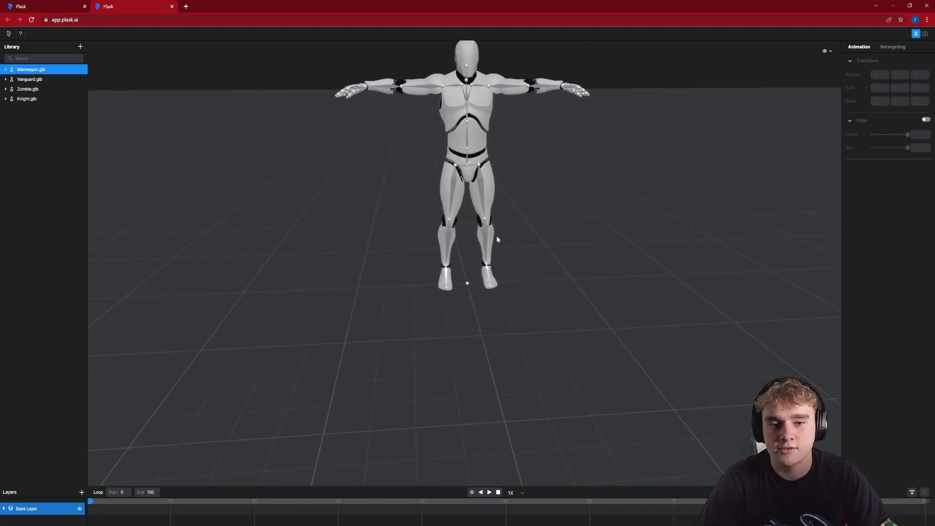
right_drag(543, 139, 518, 221)
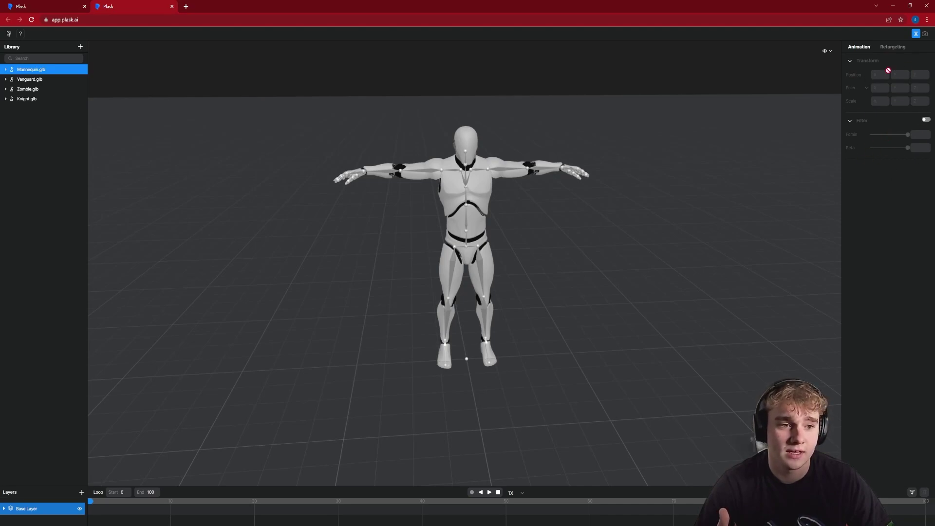
click(890, 47)
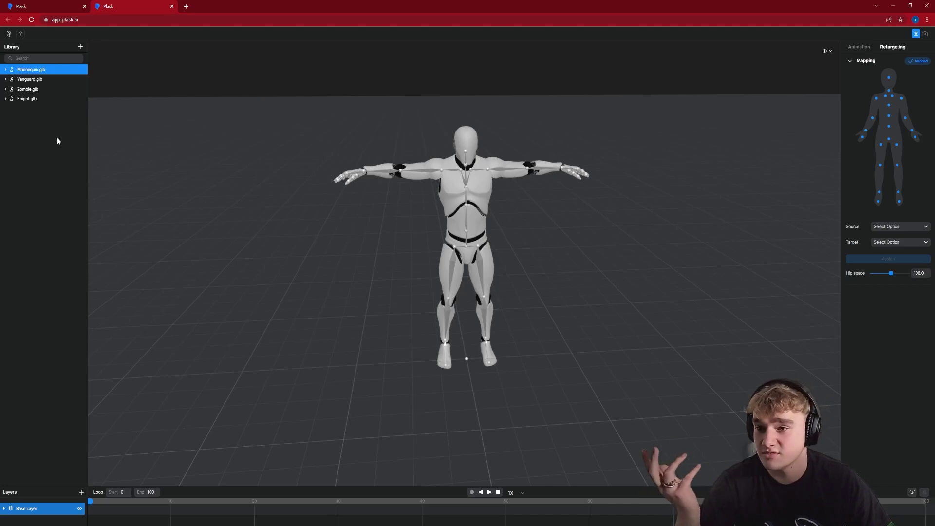
Load the pexels dance video from Input Footage and confirm the Extract dialog
click(81, 46)
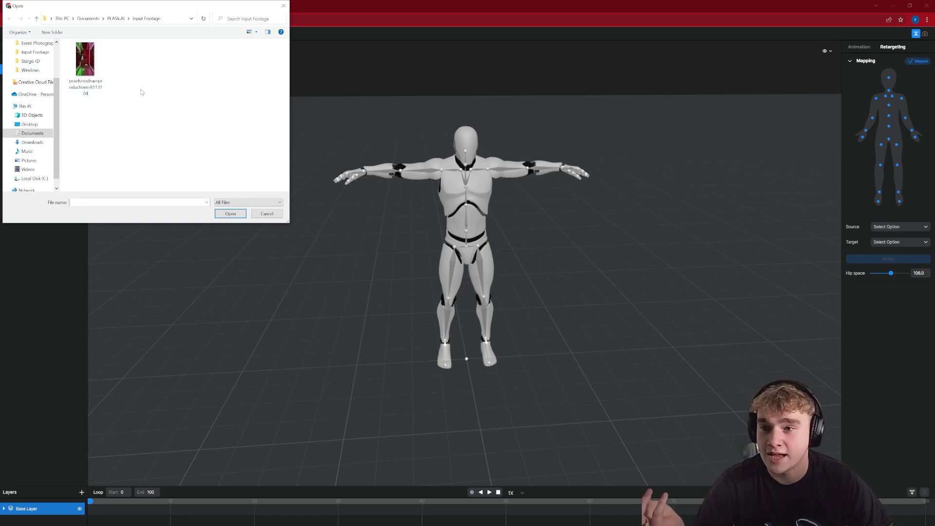
click(87, 70)
click(225, 215)
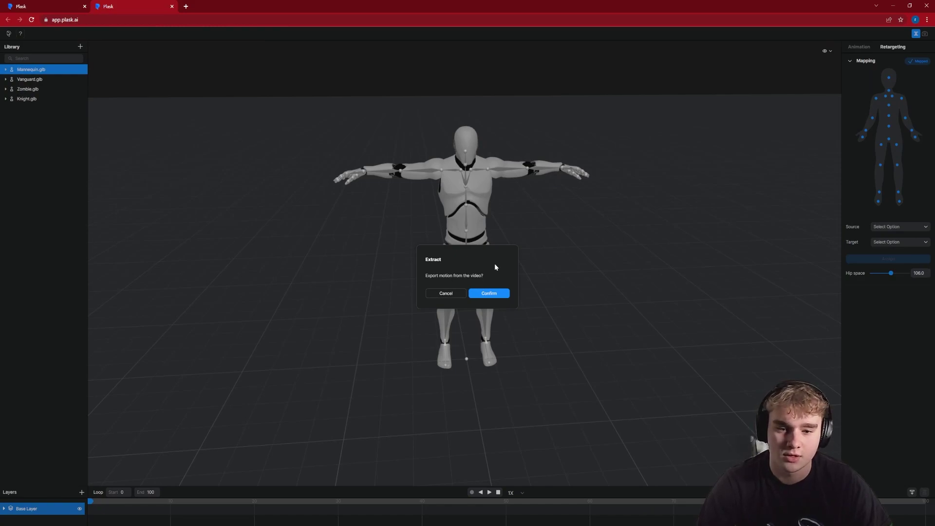
click(503, 290)
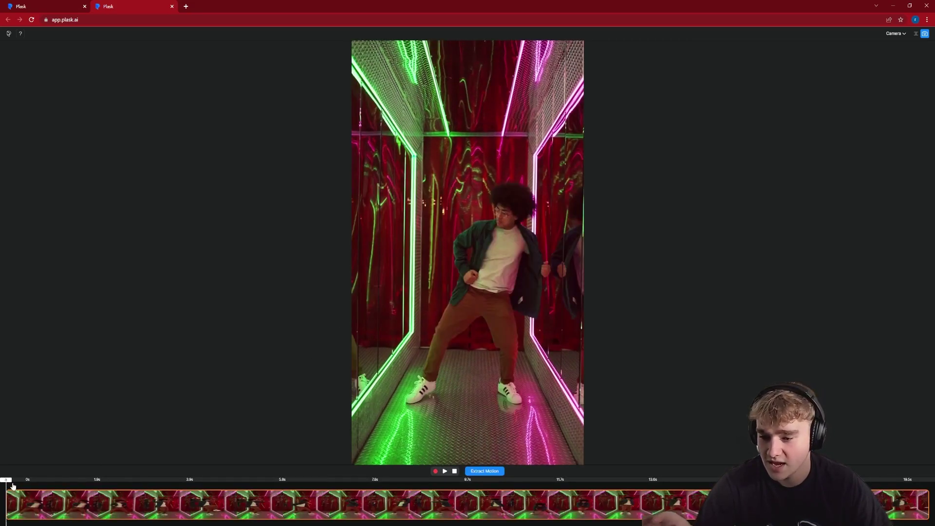
Scrub the dance video, then extract its motion under a new motion name
mouse_move(6, 481)
mouse_down()
mouse_move(178, 492)
mouse_move(3, 487)
mouse_up()
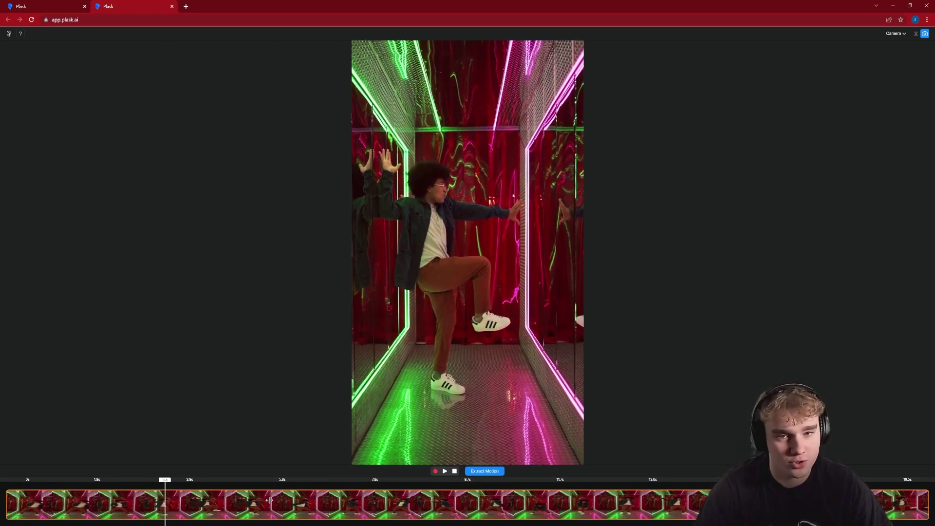
click(155, 491)
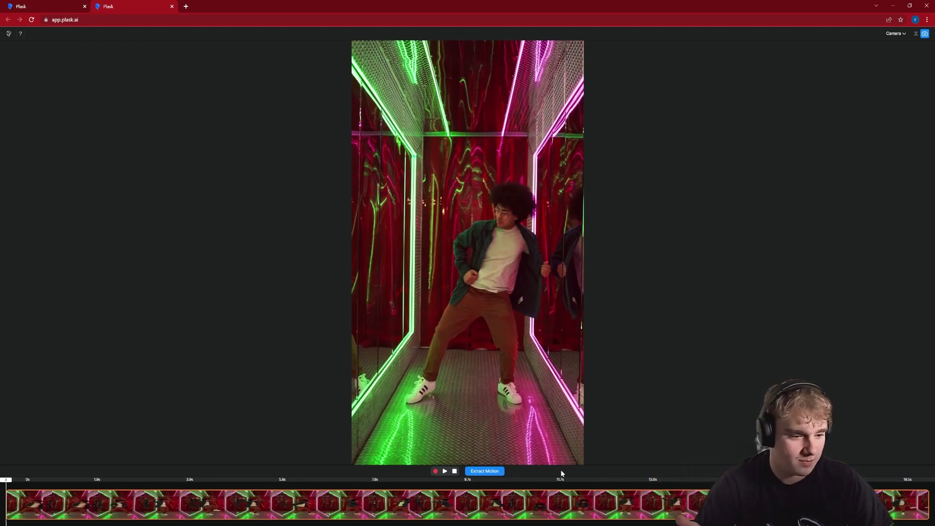
click(489, 473)
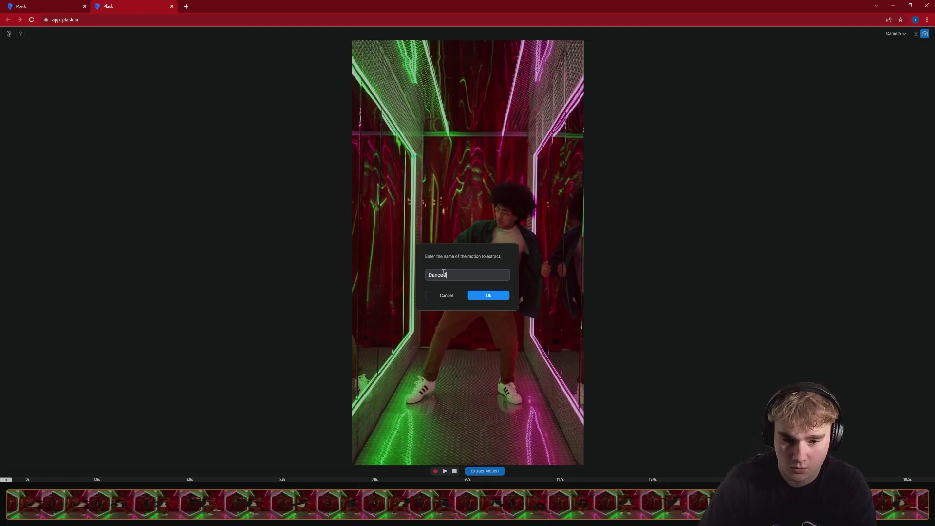
click(491, 297)
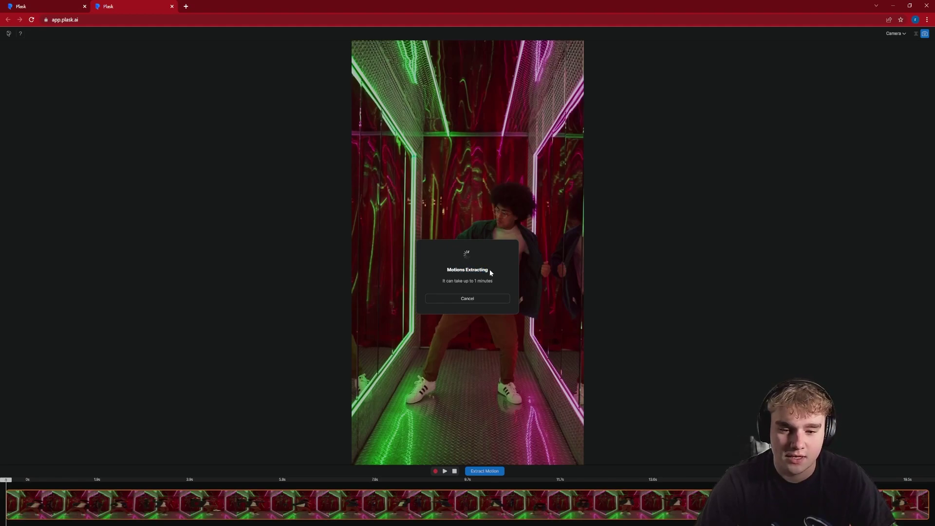
Wait for extraction to finish so the Dance01 motion appears in the library
mouse_move(487, 269)
mouse_down()
mouse_move(446, 269)
mouse_move(481, 270)
mouse_up()
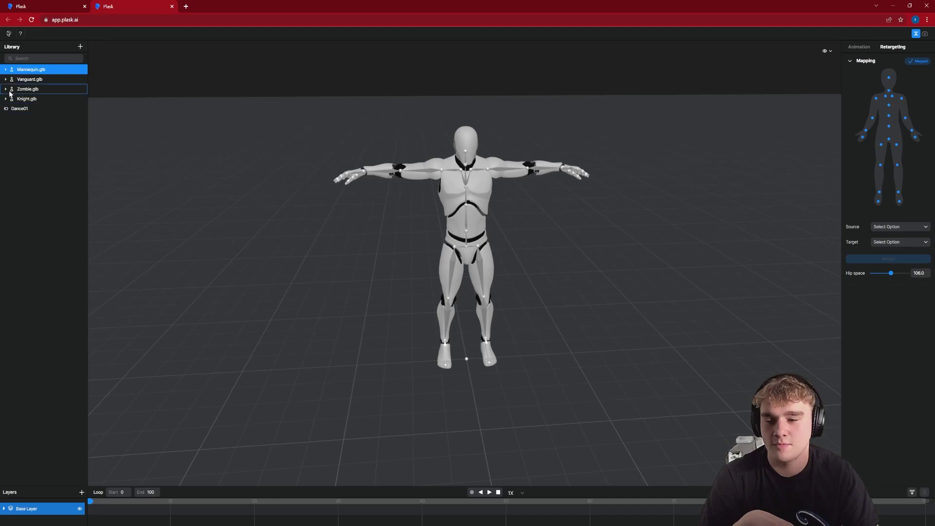
Expand Mannequin.glb in the library and open the context menu for its bindPose motion
click(6, 70)
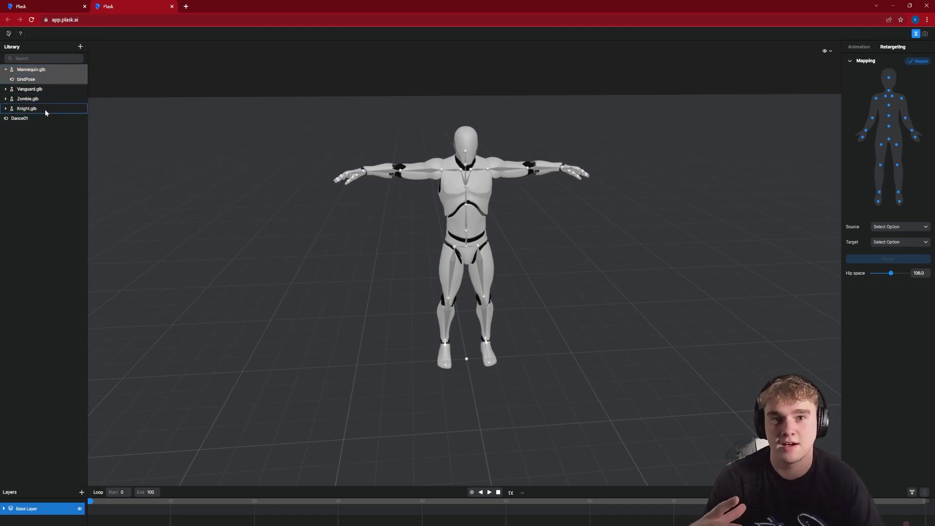
click(42, 79)
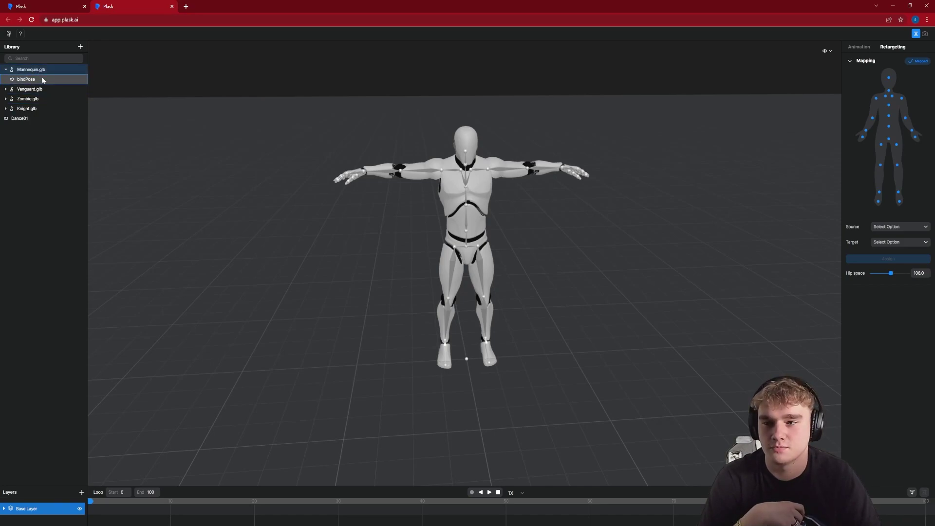
right_click(43, 80)
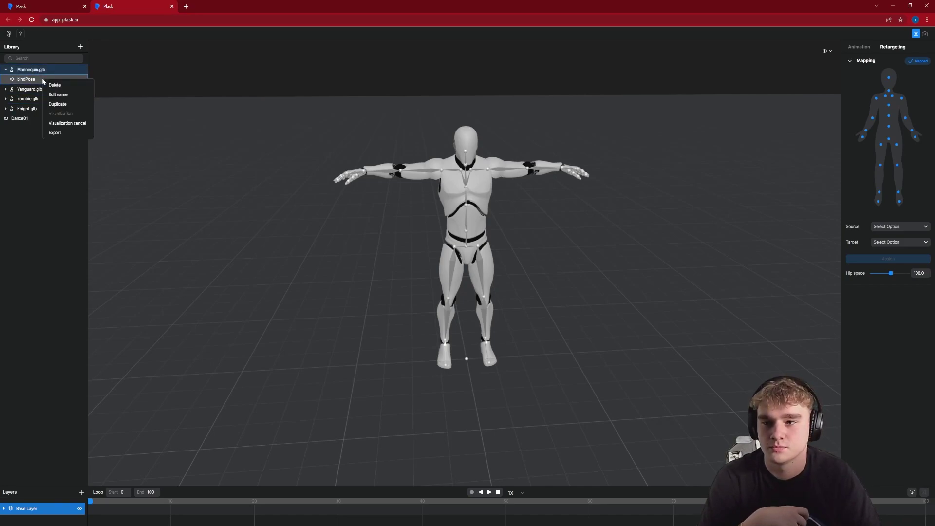
Export the bindPose motion in fbx format, downloading Mannequin.fbx
click(65, 136)
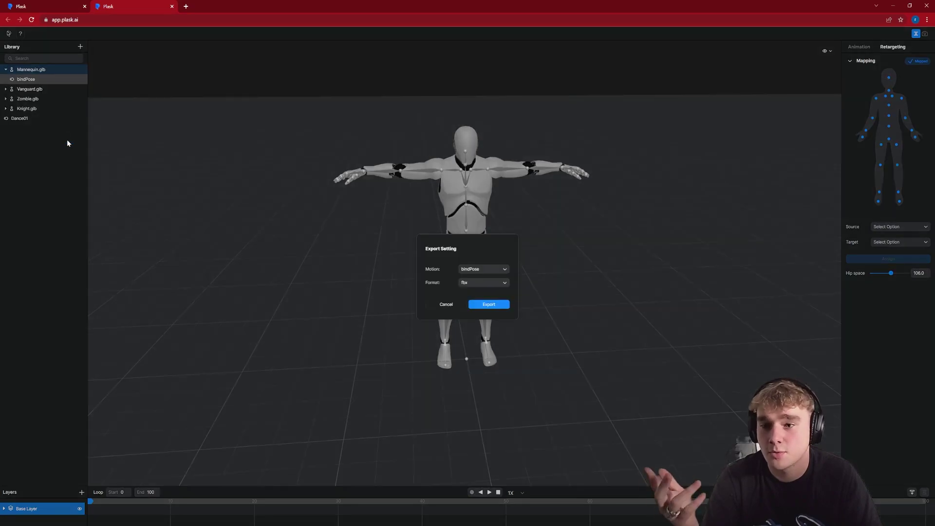
click(492, 286)
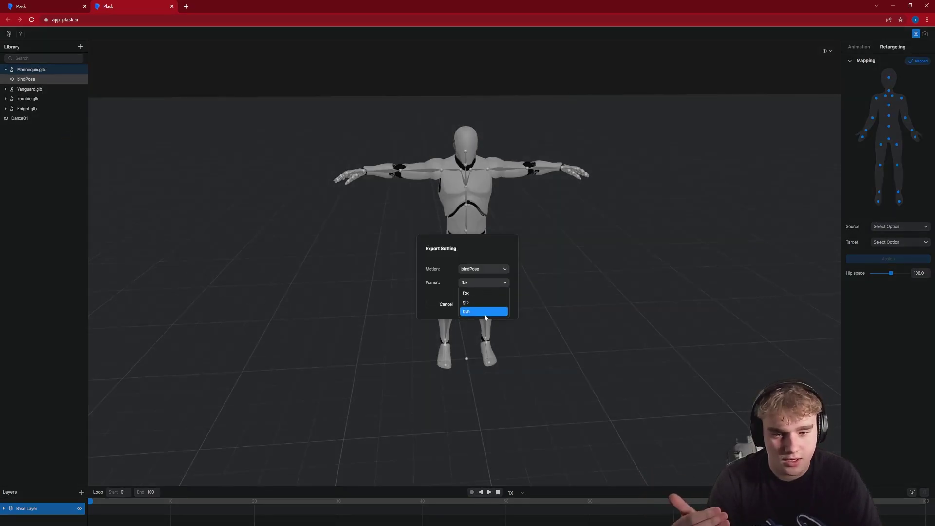
click(484, 288)
click(485, 270)
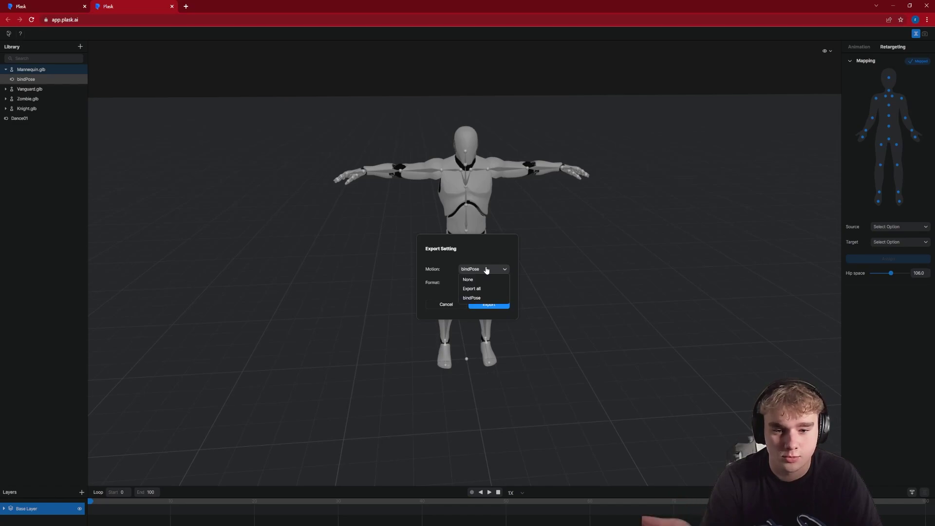
click(482, 269)
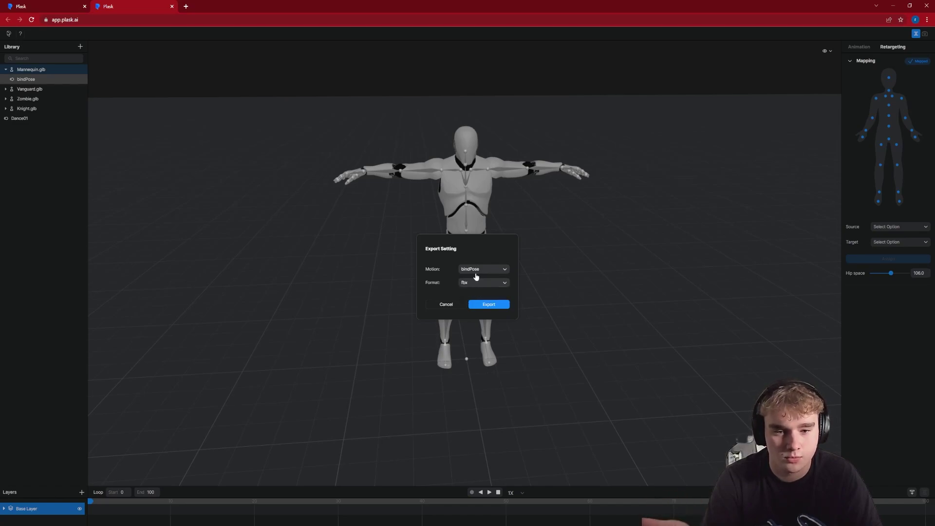
click(489, 305)
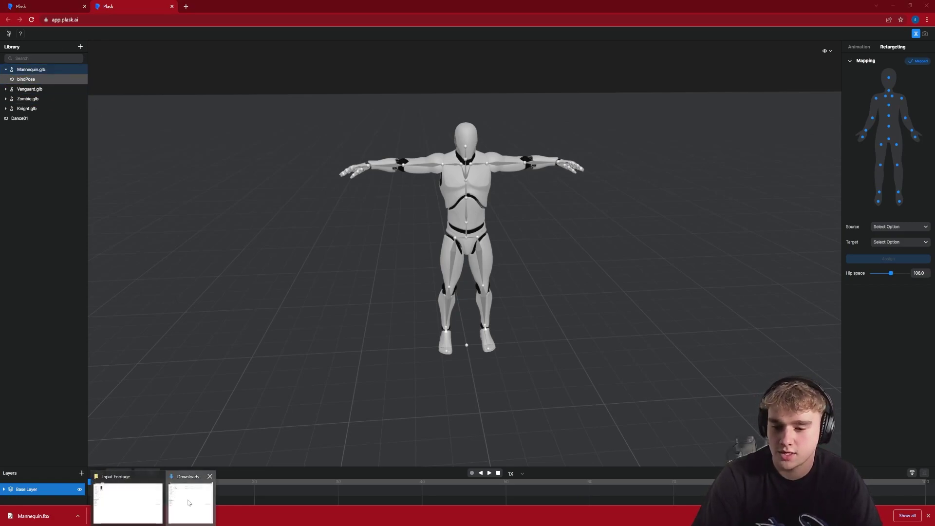
Rename the downloaded Mannequin file in Downloads to Plask_BindPose
click(187, 503)
click(709, 90)
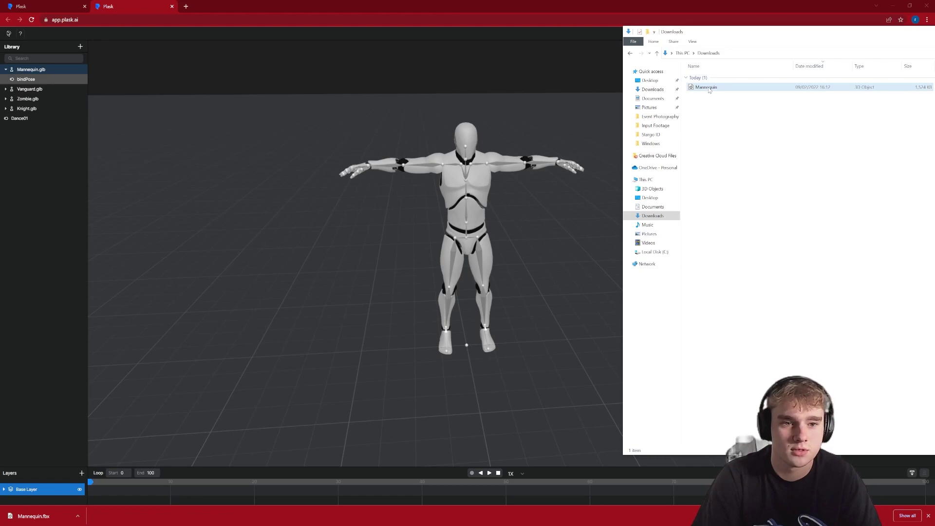
click(709, 90)
key(F2)
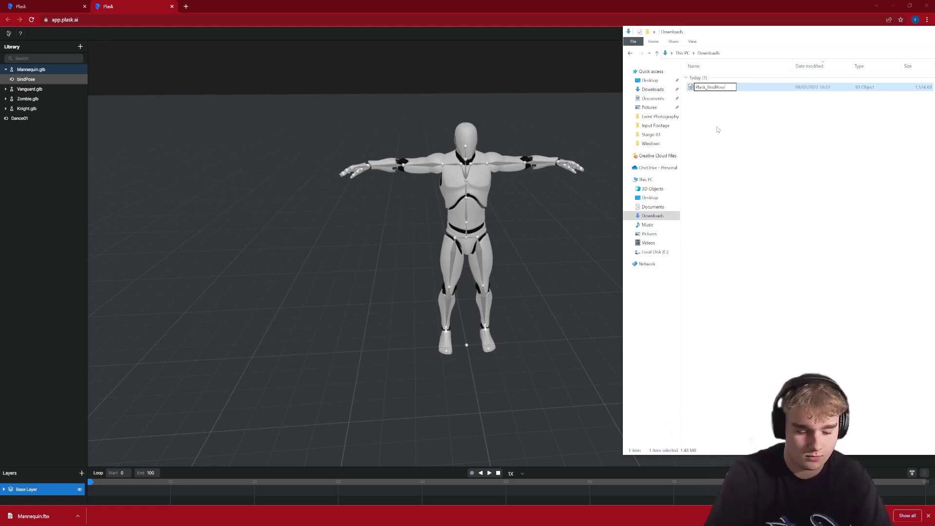
key(Return)
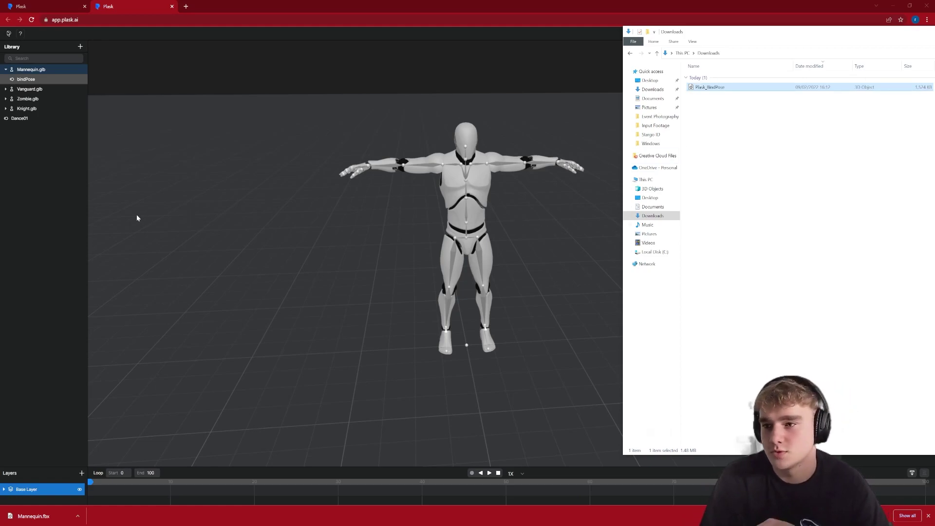
click(57, 212)
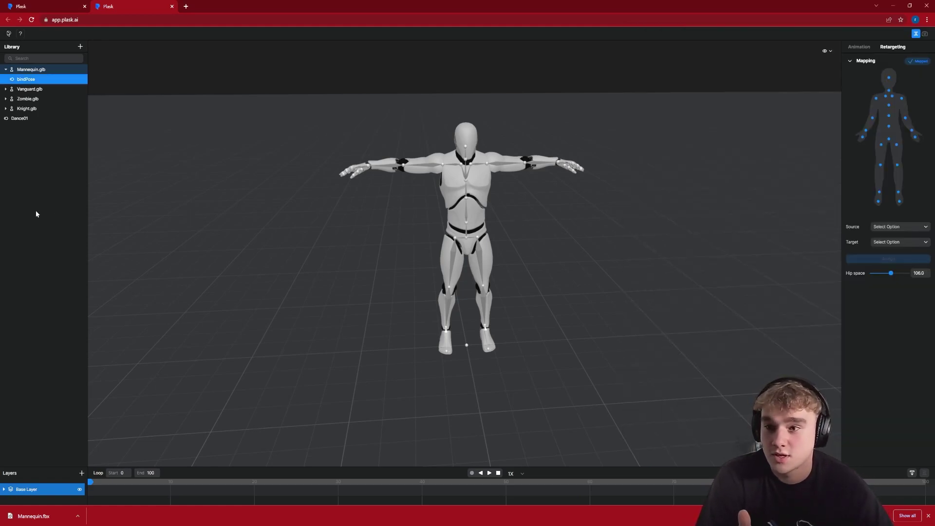
Apply Dance01 to the mannequin, set the loop end to frame 1000, and play it
drag(23, 121, 30, 76)
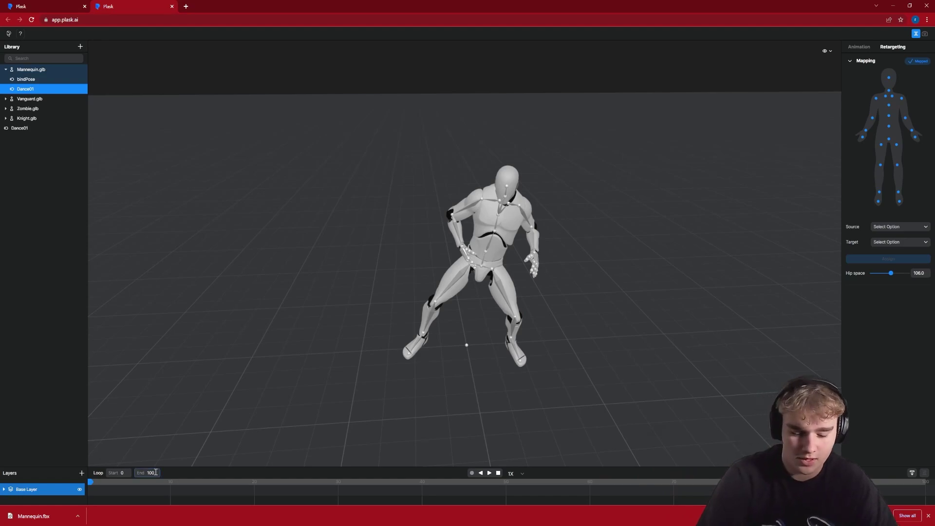
text(0)
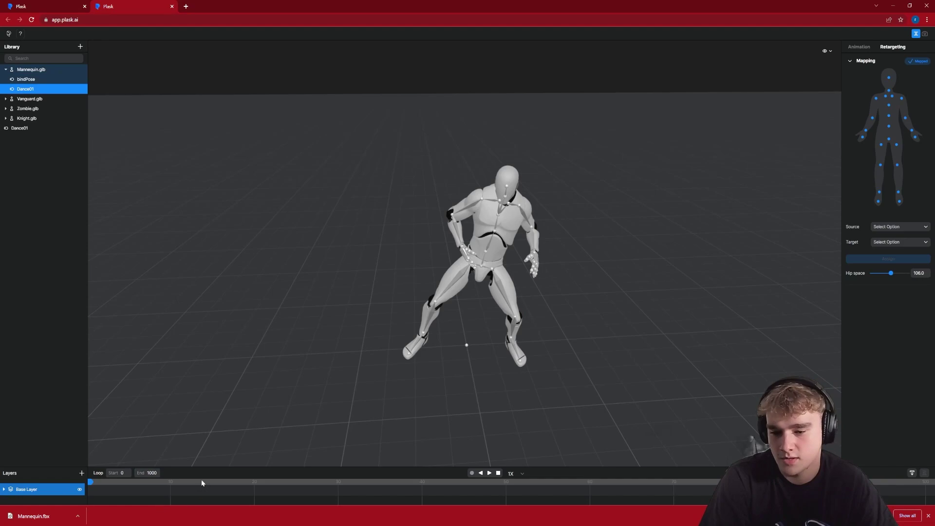
click(489, 473)
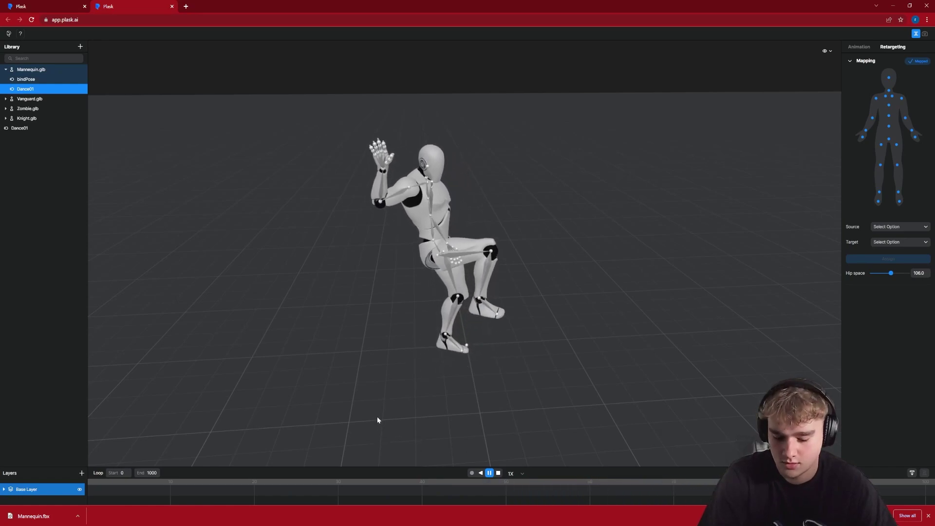
Orbit around the dancing mannequin to view it from the side, behind and other angles
drag(361, 340, 423, 297)
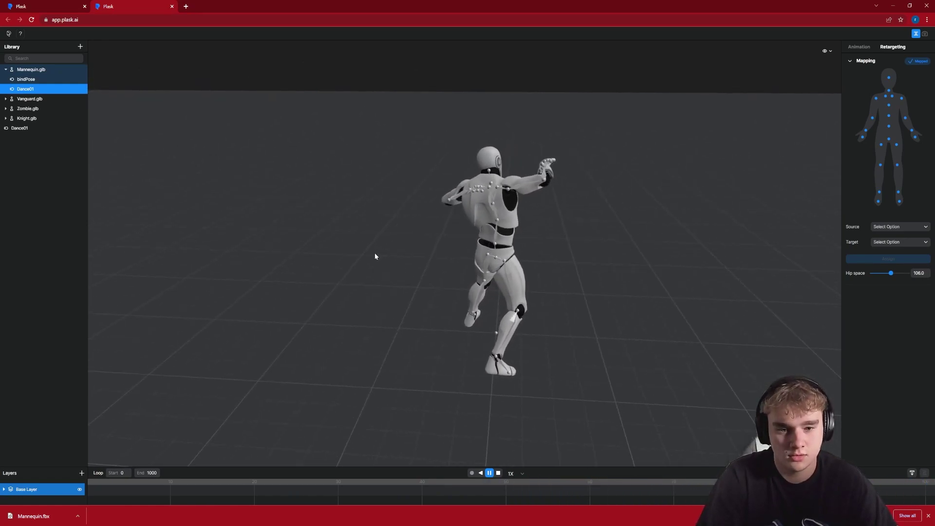
drag(375, 253, 451, 364)
drag(652, 322, 572, 254)
mouse_move(346, 343)
mouse_down()
mouse_move(412, 352)
mouse_move(509, 298)
mouse_move(482, 297)
mouse_move(361, 342)
mouse_up()
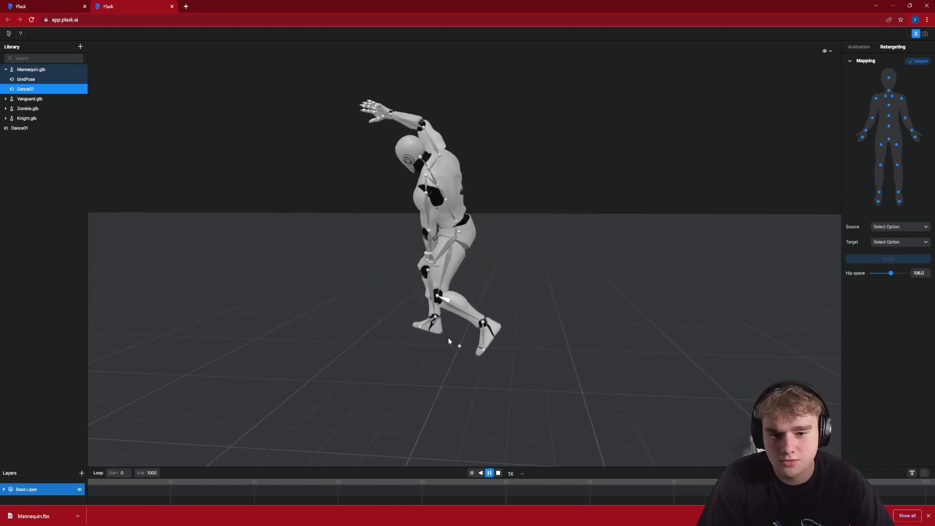
drag(349, 320, 420, 358)
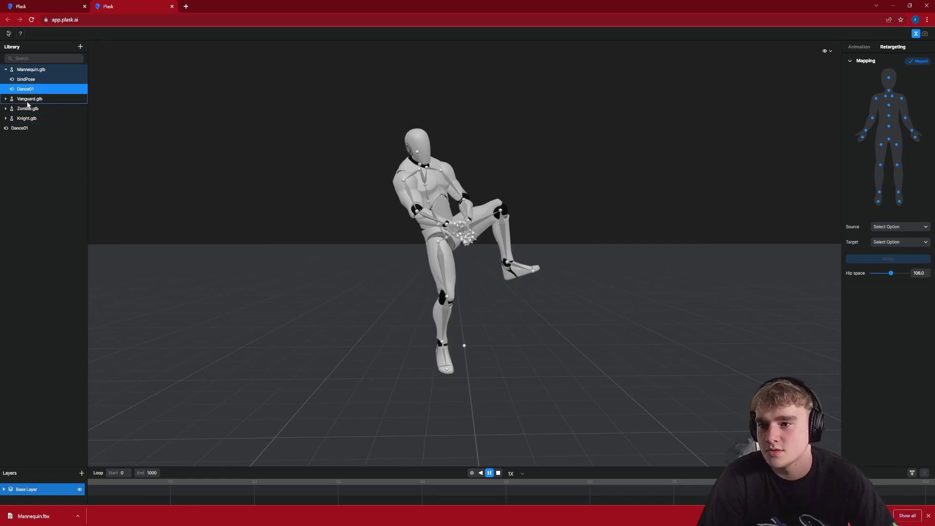
click(28, 72)
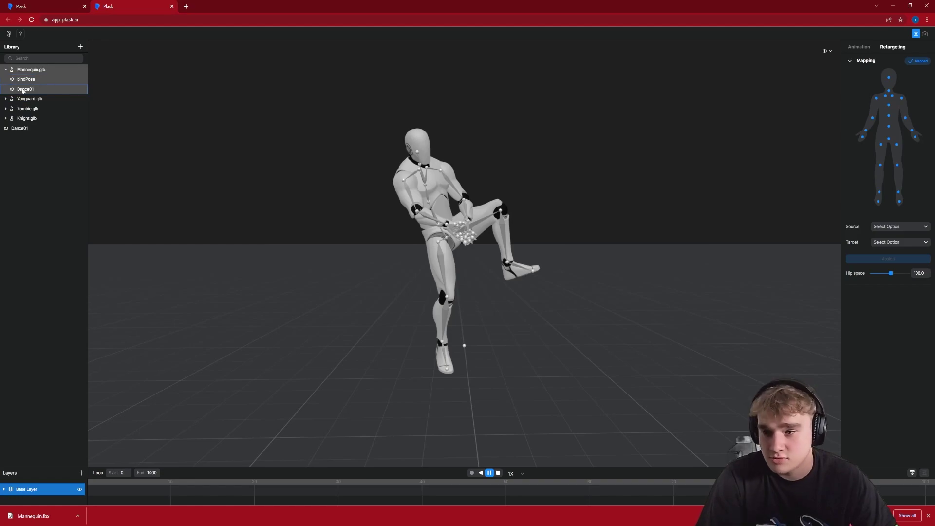
Export Dance01 with Format fbx, producing a second Mannequin.fbx download
right_click(23, 91)
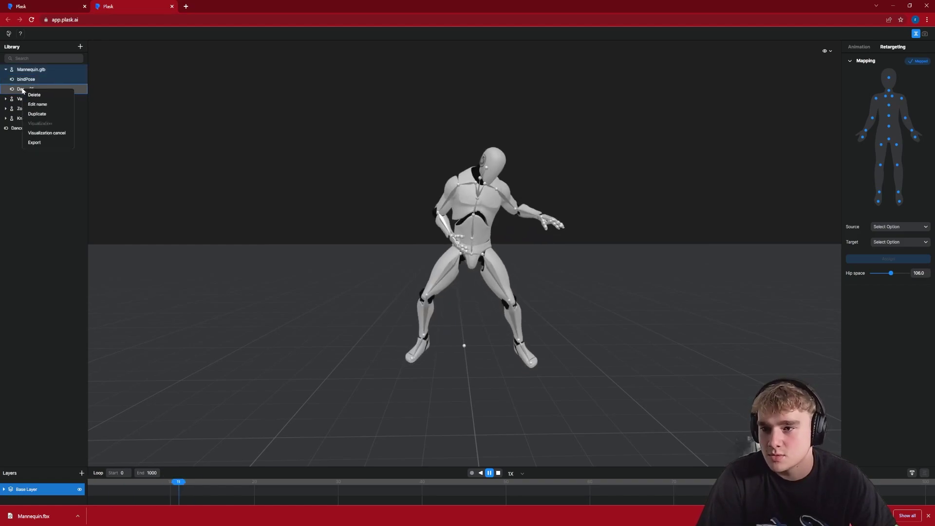
click(45, 142)
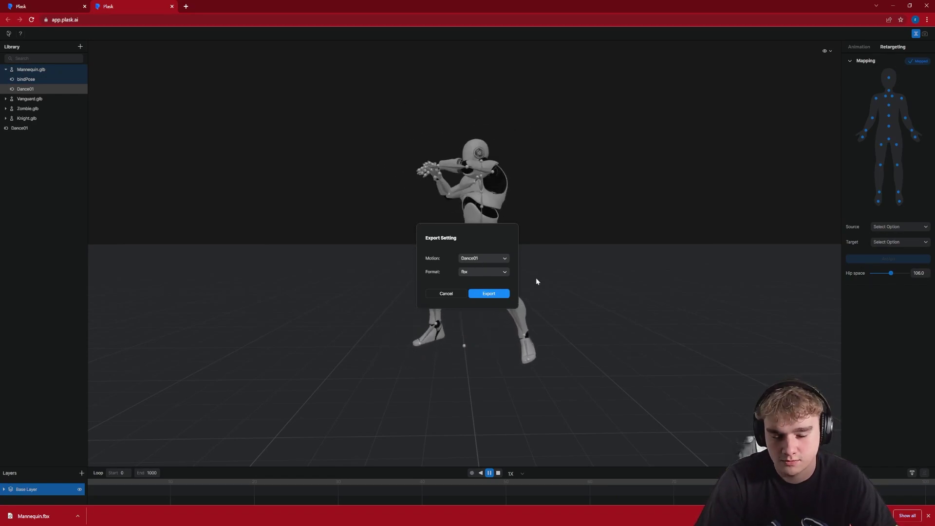
click(488, 293)
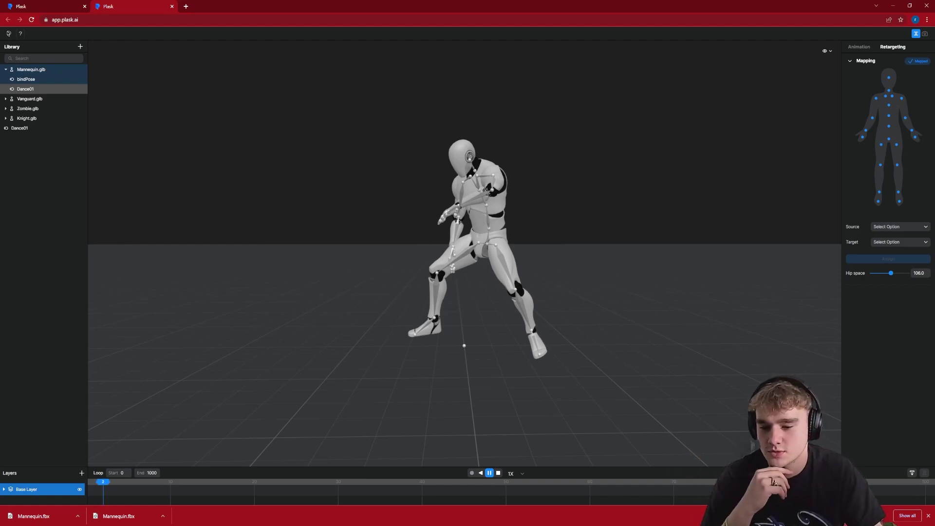
Reveal the second Mannequin download in its folder and rename it Dance01
click(163, 516)
click(146, 492)
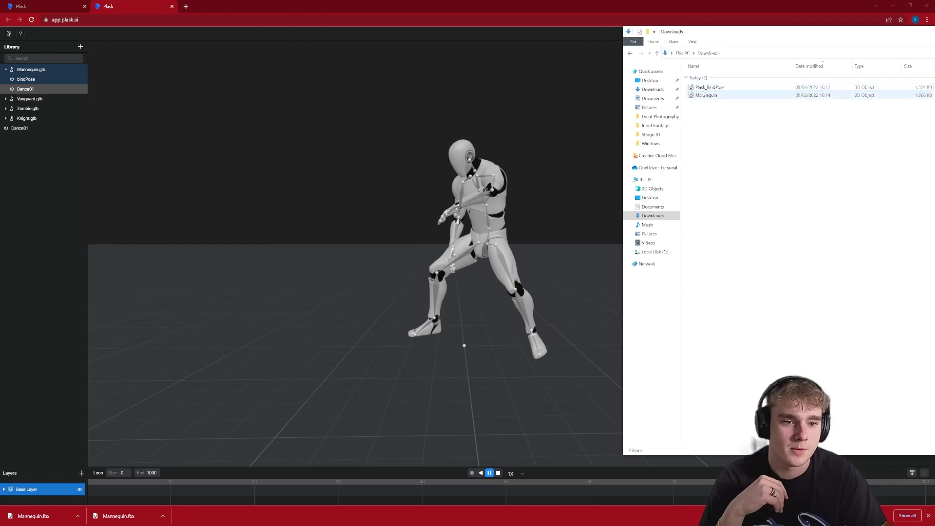
click(723, 97)
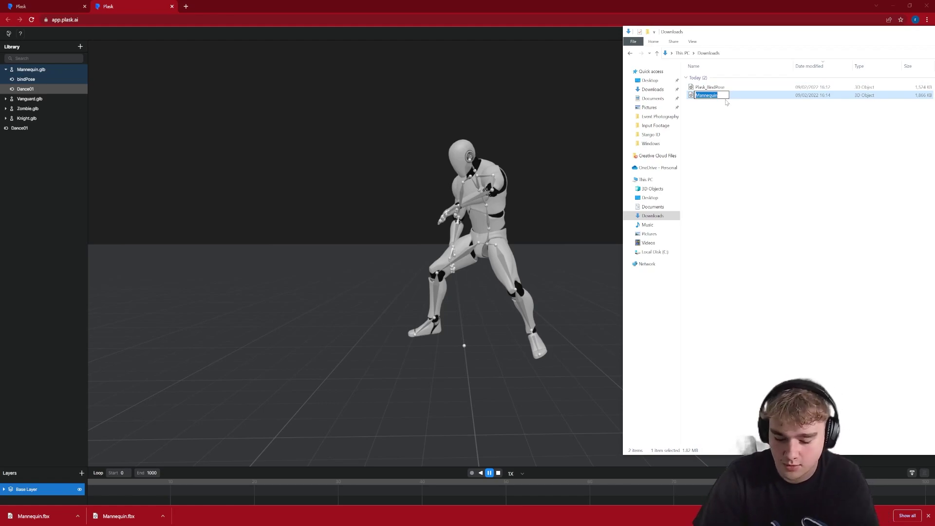
text(Dance01)
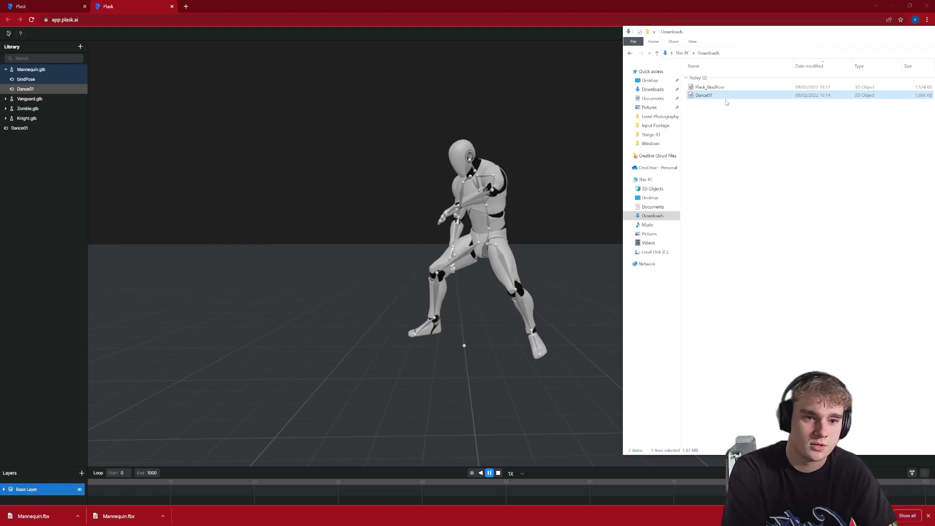
click(685, 105)
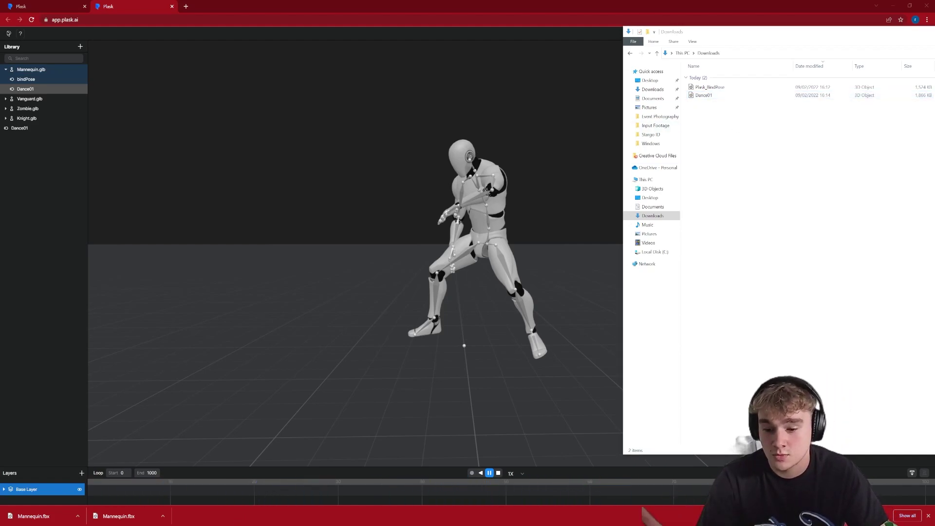
Import Plask_BindPose from the Downloads folder into the Plask content folder with default FBX options
key(alt+Tab)
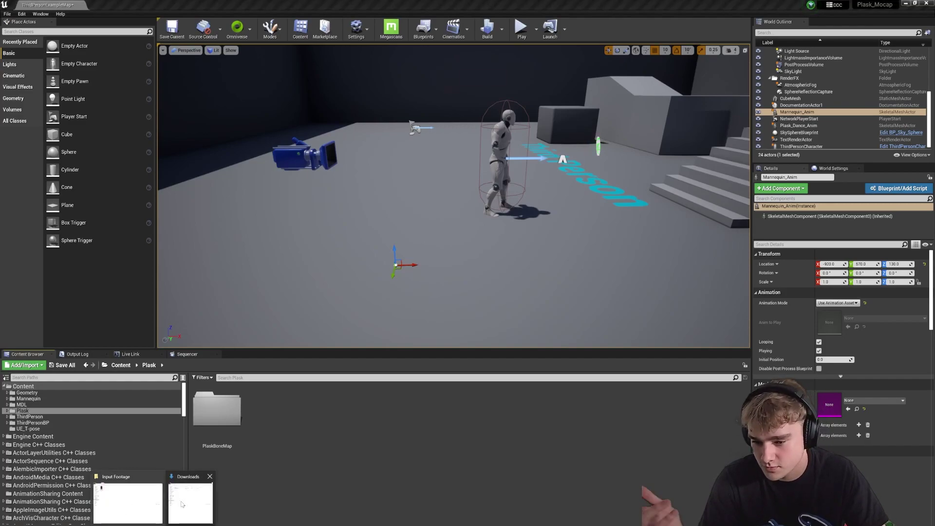
click(198, 524)
click(725, 88)
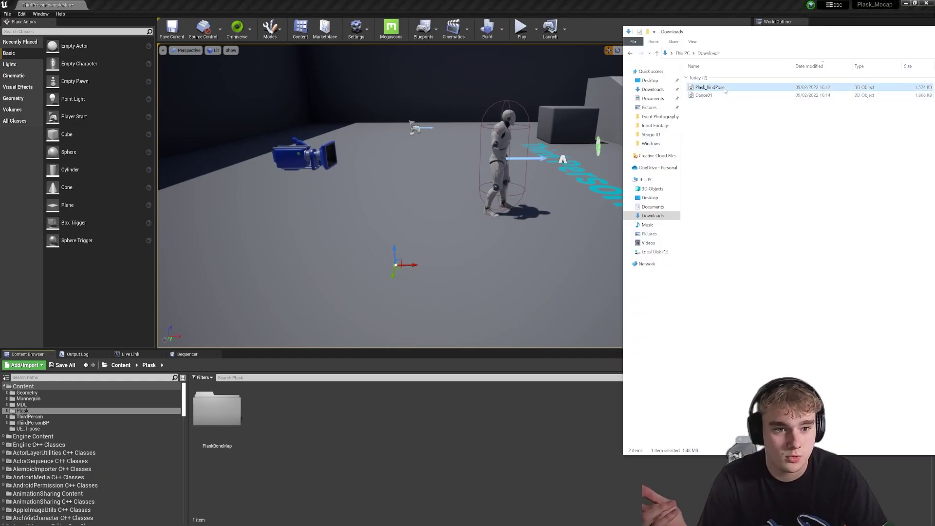
drag(721, 87, 307, 447)
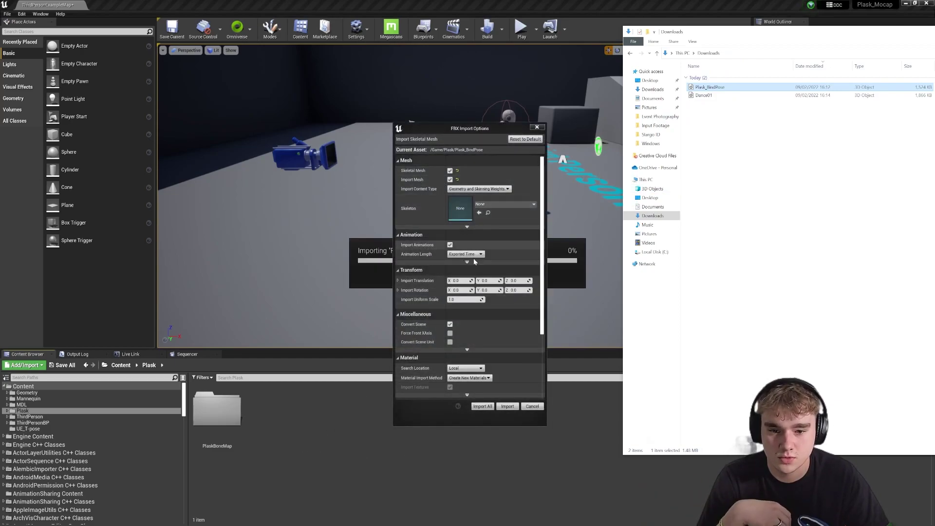
click(506, 407)
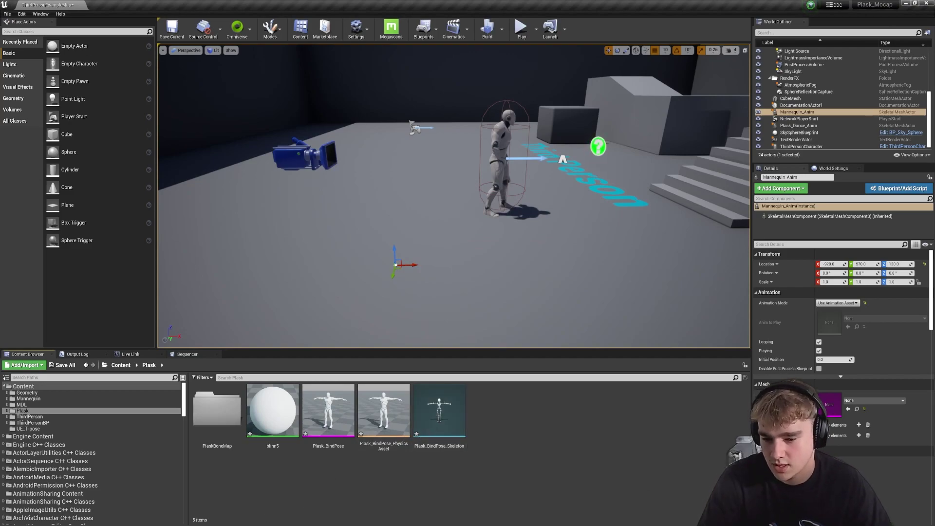
mouse_move(227, 525)
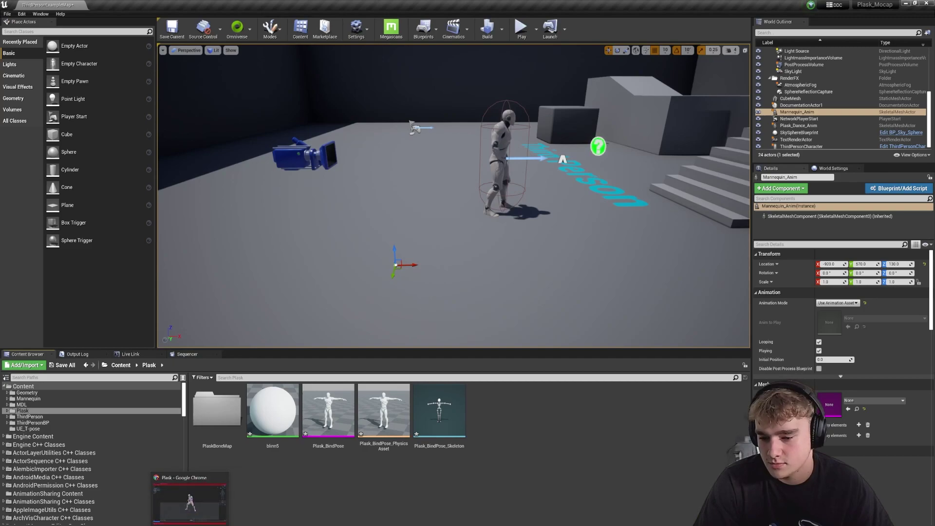
Import Dance01 into the Plask folder on Plask_BindPose_Skeleton and dismiss the warning log
mouse_move(156, 525)
click(192, 501)
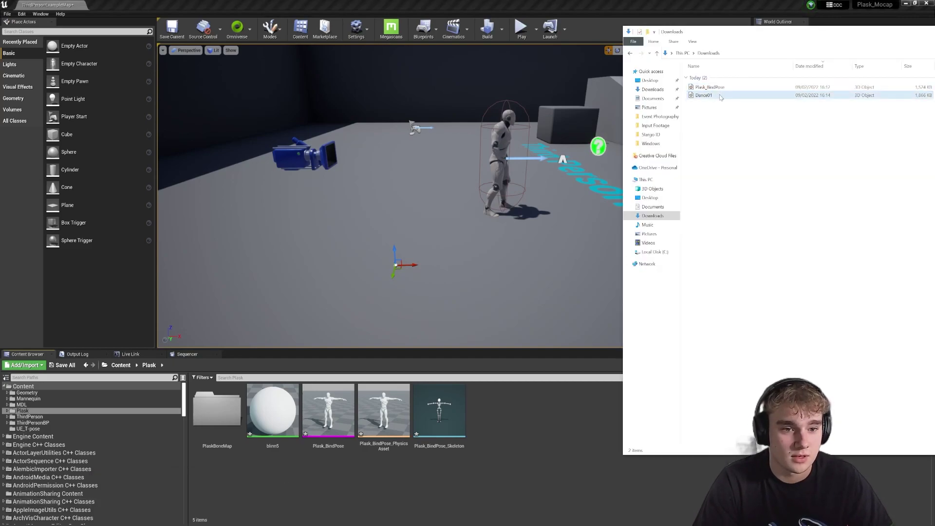
drag(720, 94, 554, 311)
drag(482, 443, 483, 467)
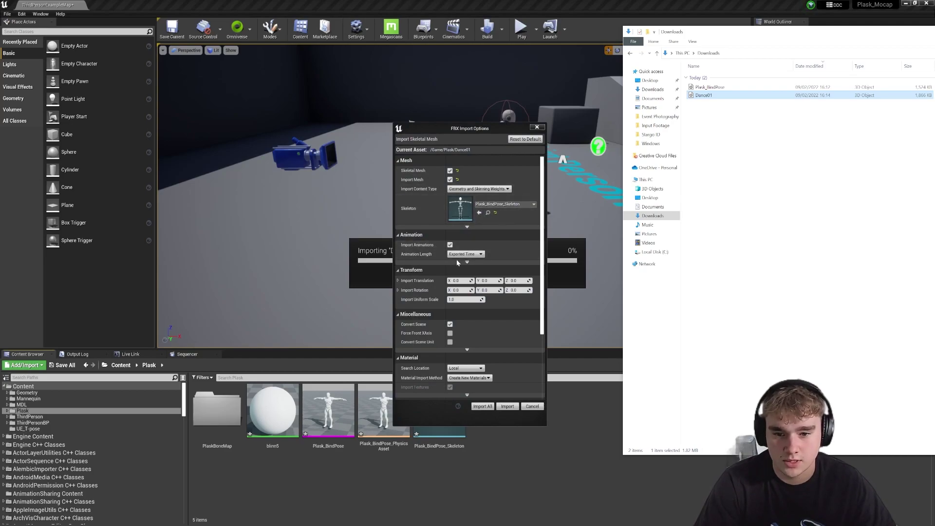
click(507, 407)
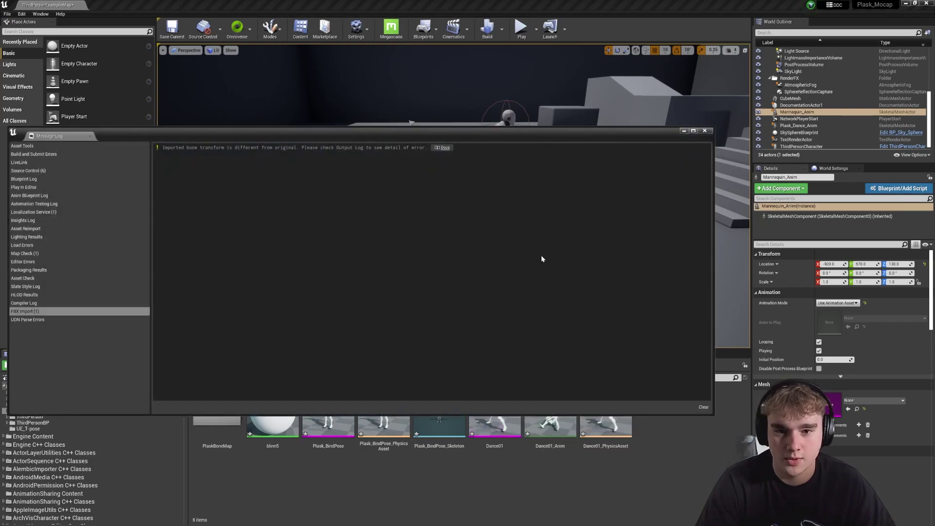
click(705, 131)
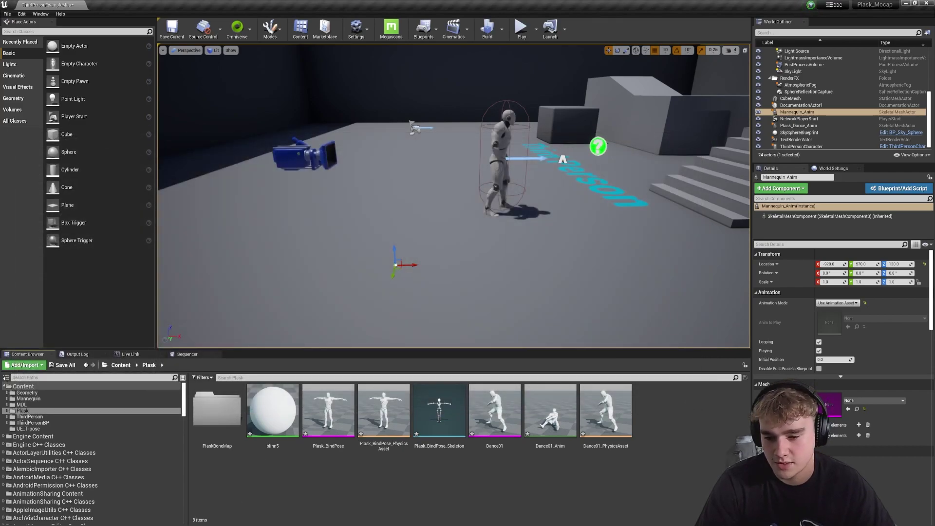
In Plask, select the Dance01 motion and load Zombie.glb, then return to Unreal Engine
key(alt+Tab)
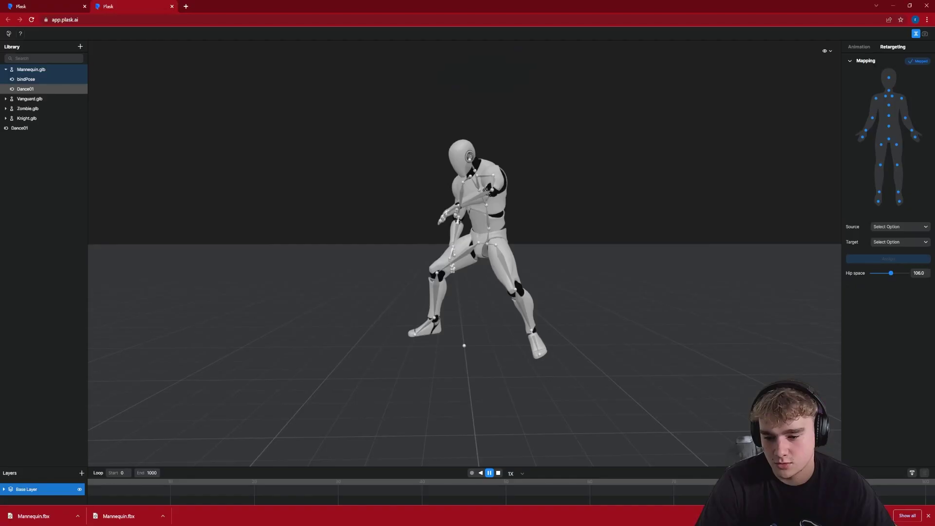
click(28, 79)
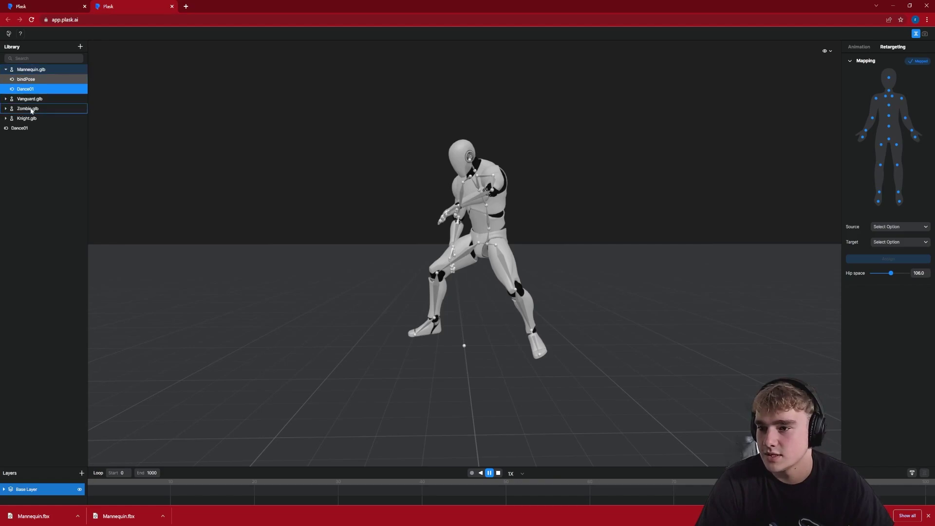
drag(31, 111, 247, 320)
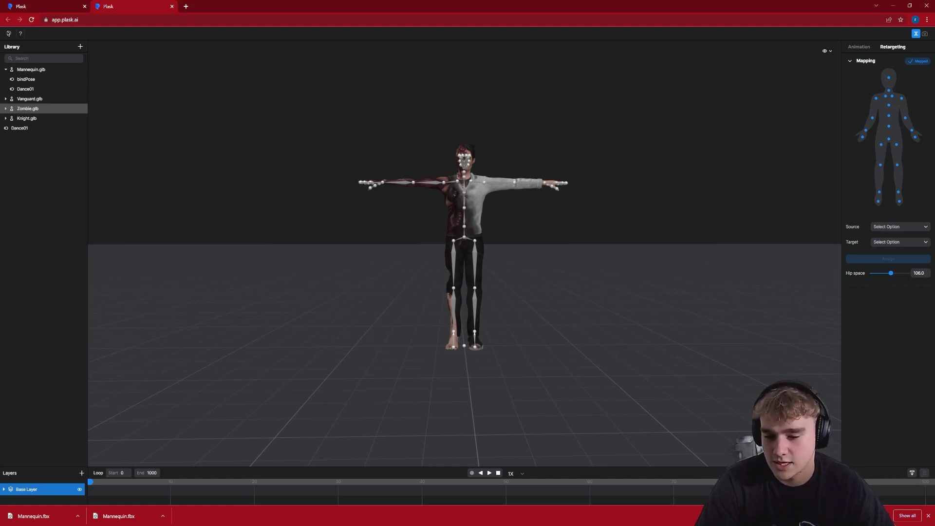
click(242, 523)
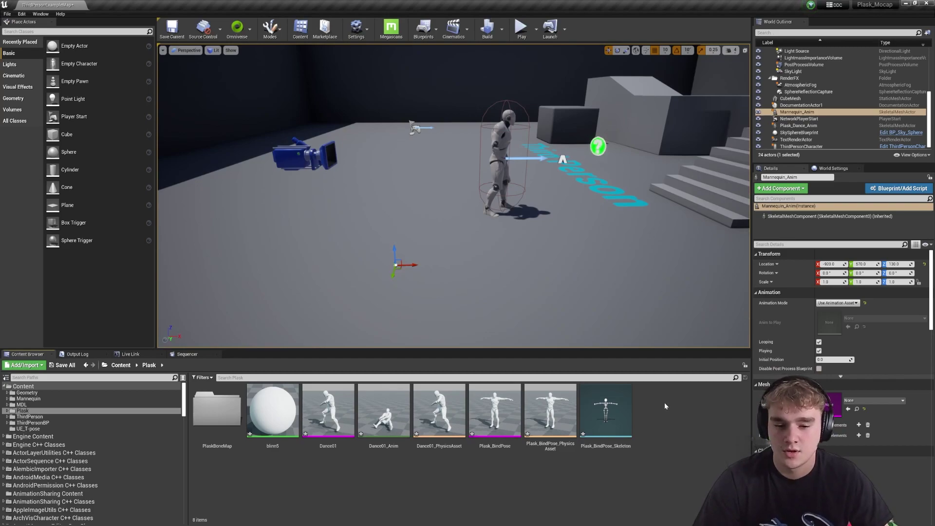
Browse to Content > Mannequin > Character > Mesh and open UE4_Mannequin_Skeleton
click(121, 366)
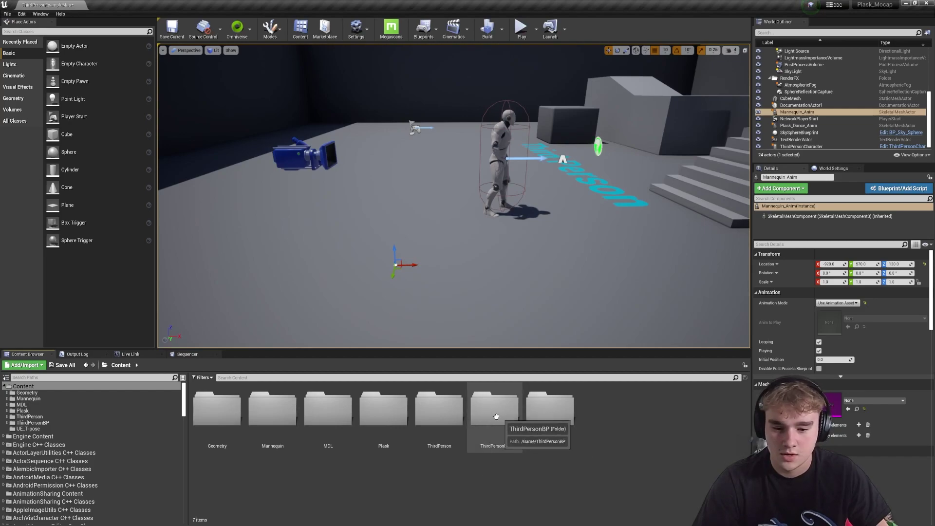
double_click(269, 423)
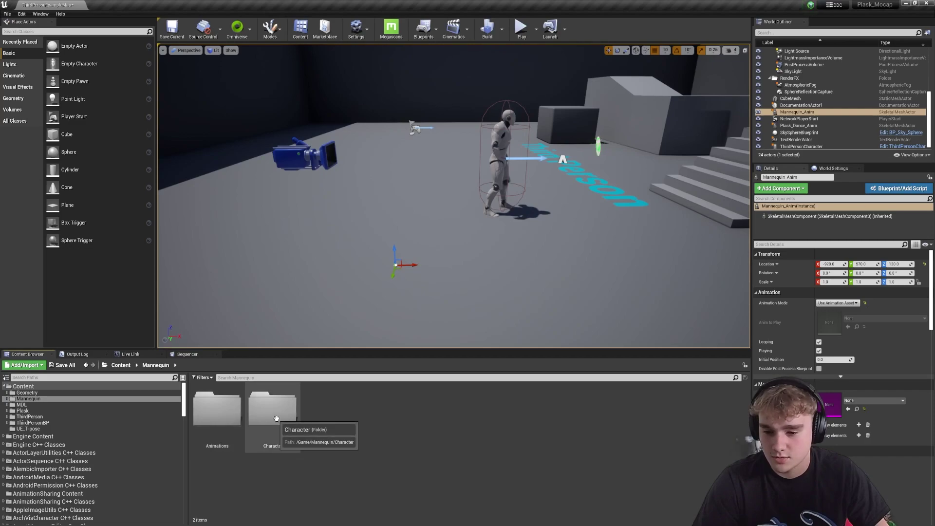
double_click(276, 419)
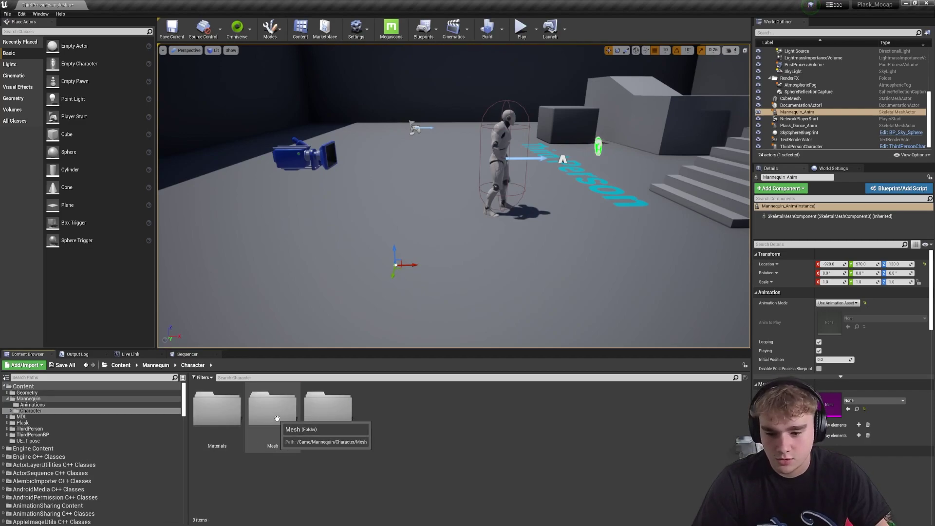
double_click(276, 419)
click(441, 416)
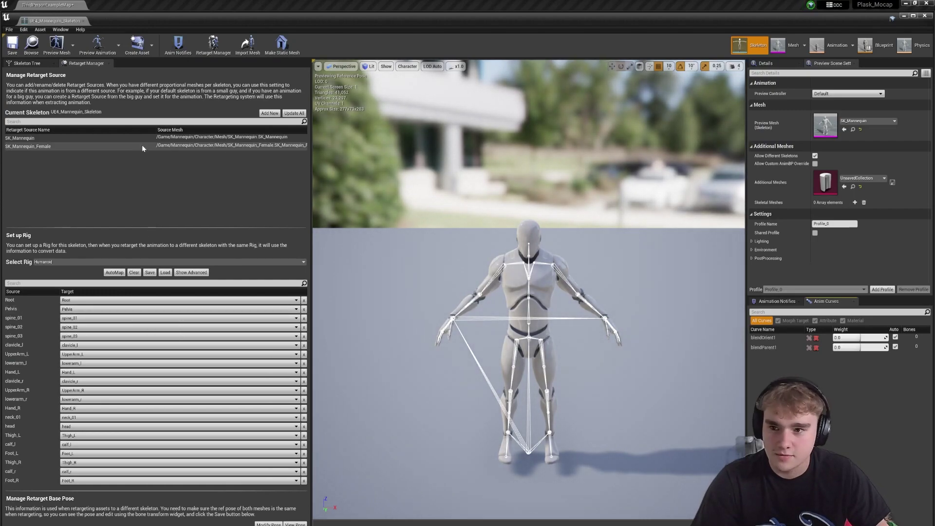
Preview UE4_Mannequin_T_Pose_Anim and apply it as the retarget base pose with Use CurrentPose
click(104, 49)
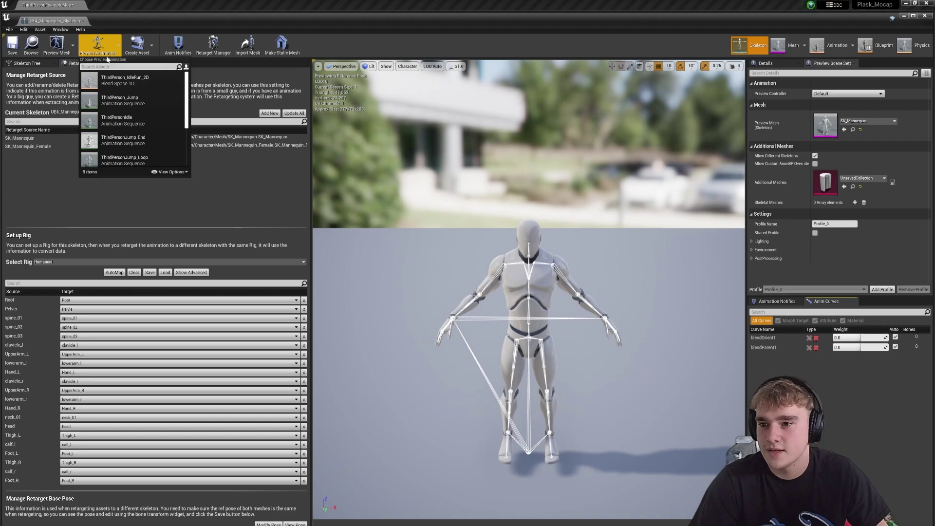
text(pos)
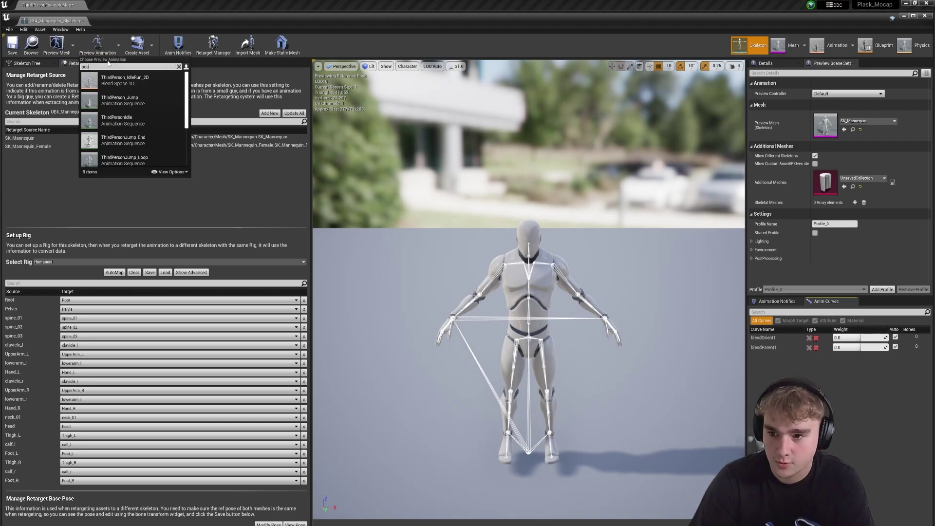
text(e)
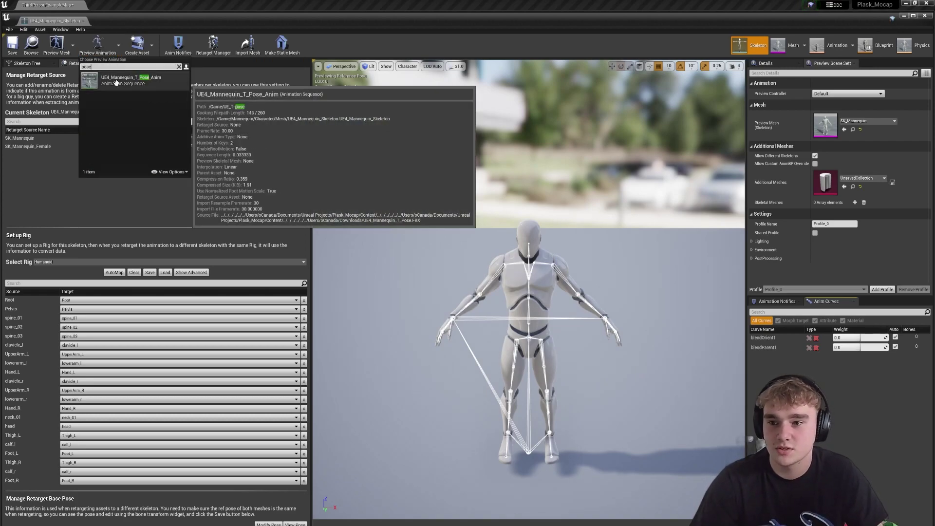
click(92, 78)
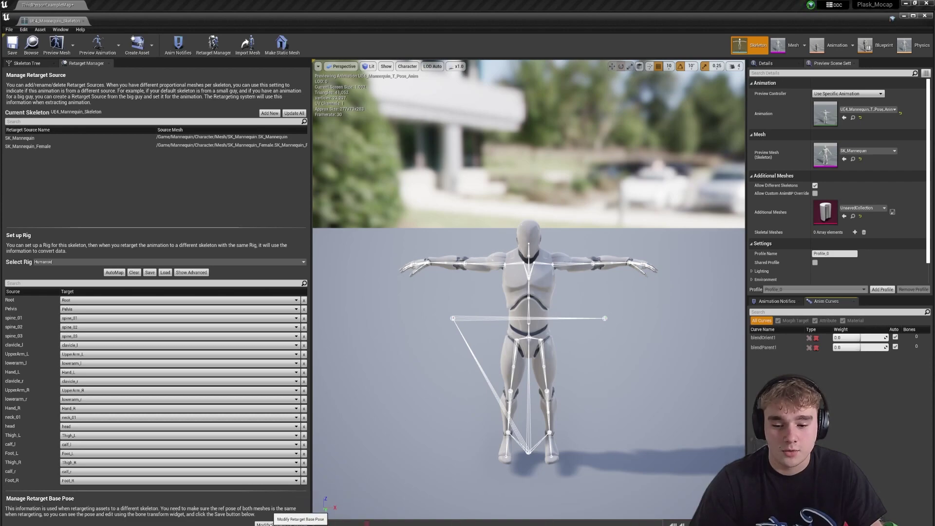
click(268, 524)
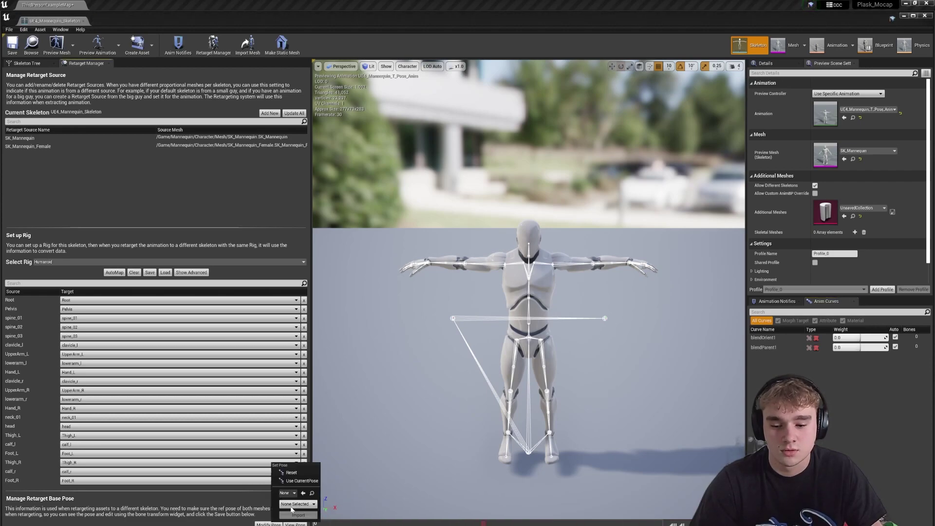
click(294, 482)
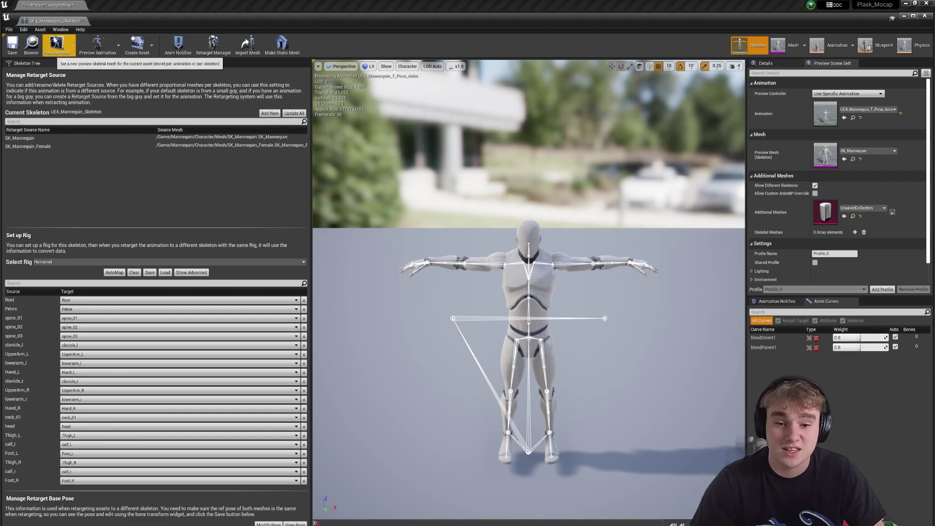
click(83, 21)
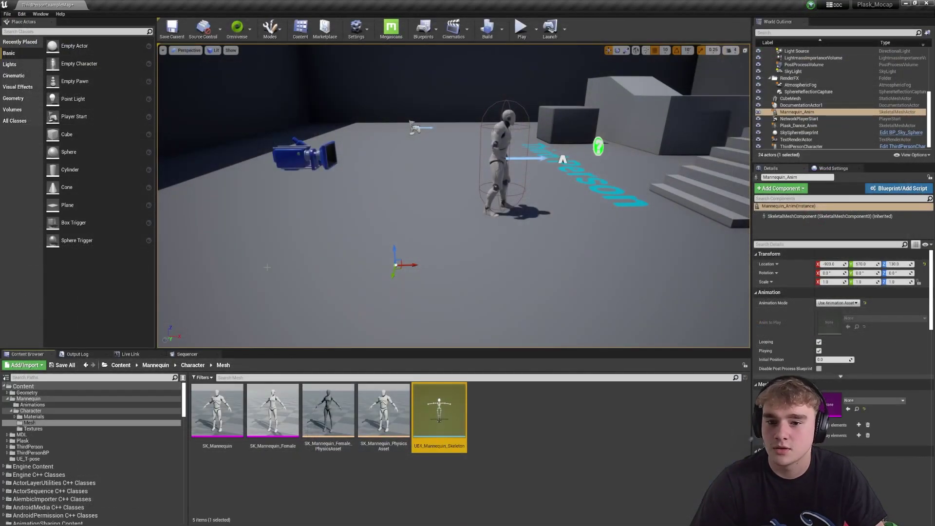
Return to Content via the breadcrumbs, enter the Plask folder and open Dance01_Anim
click(191, 365)
click(156, 365)
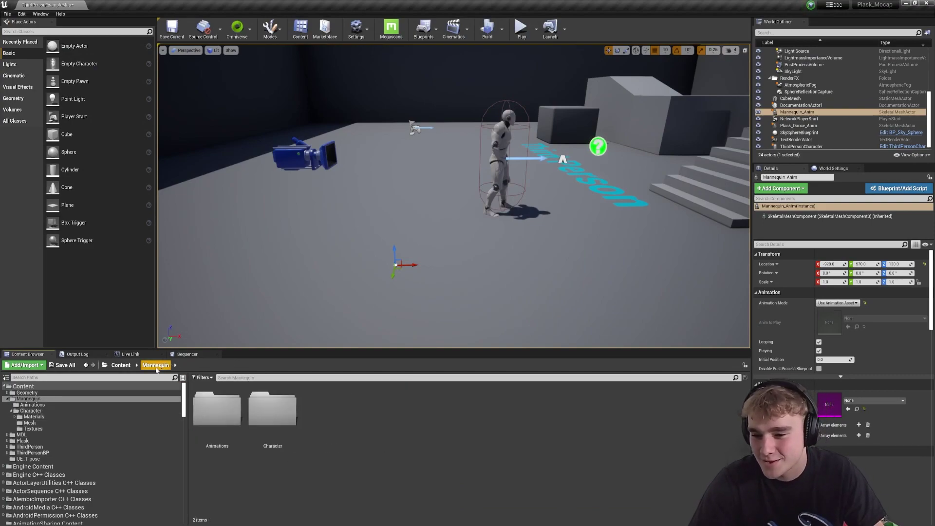
click(122, 366)
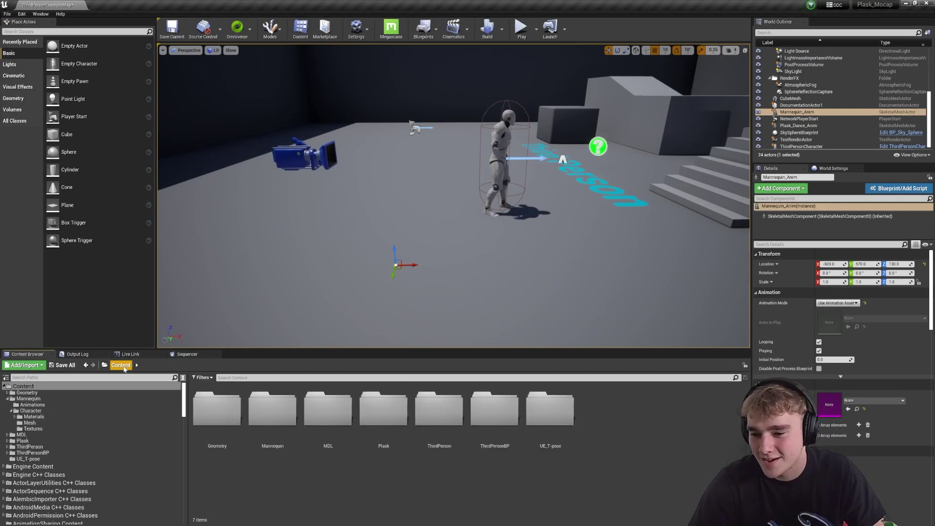
double_click(387, 418)
mouse_move(382, 407)
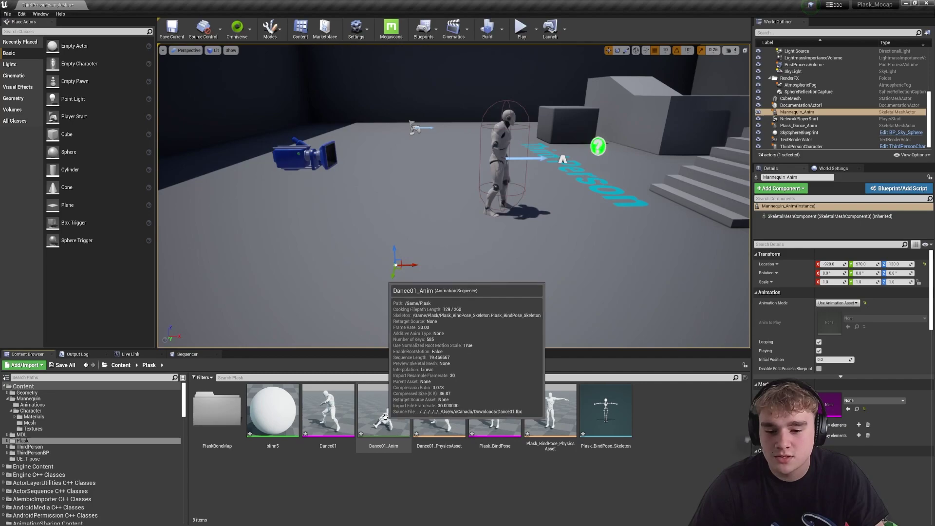
double_click(381, 408)
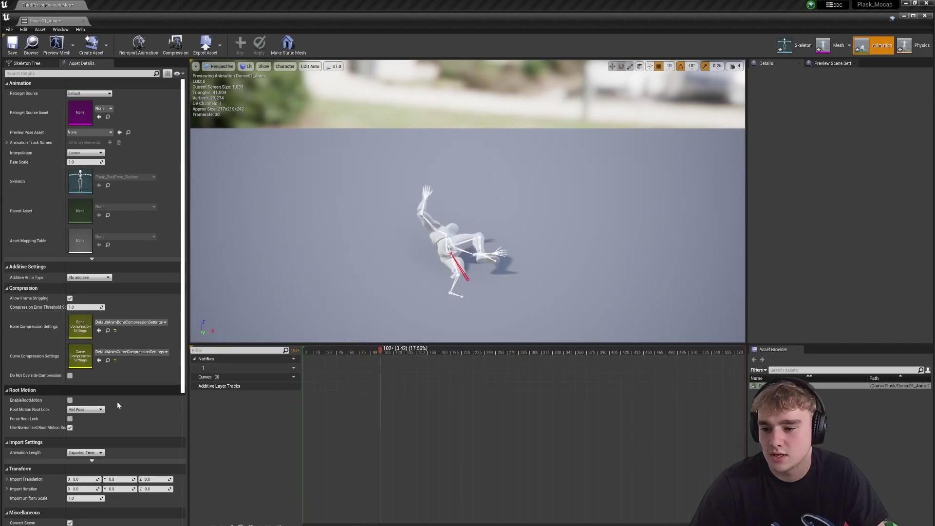
Set Import Rotation X to 90, reimport Dance01_Anim, and return to the level tab
click(85, 489)
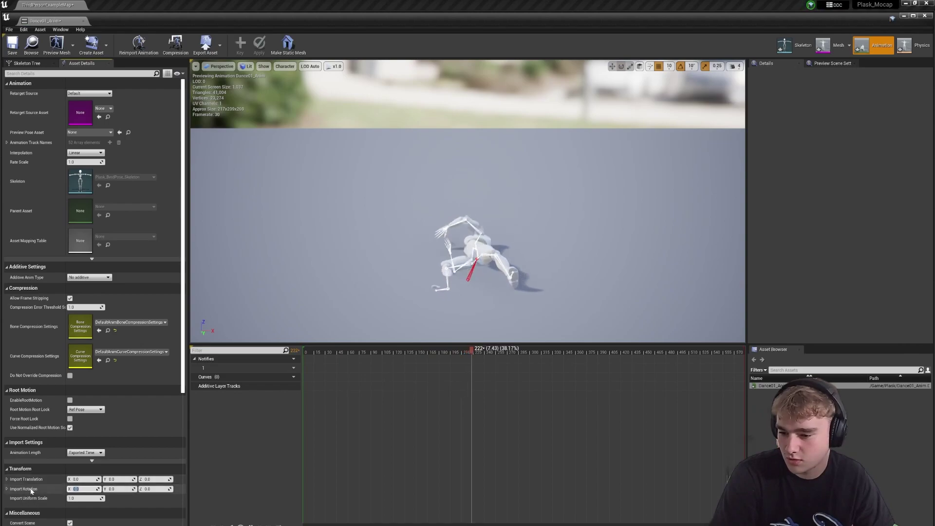
text(90)
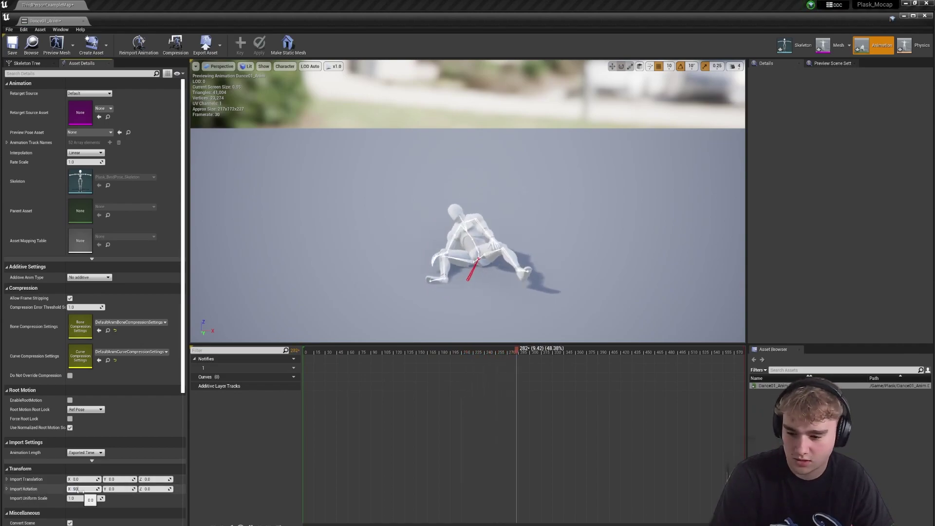
key(Return)
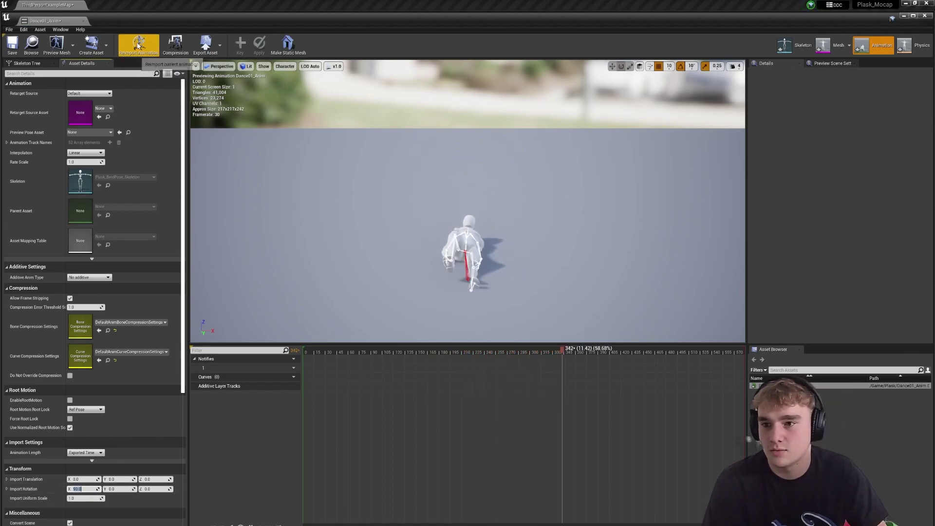
click(138, 46)
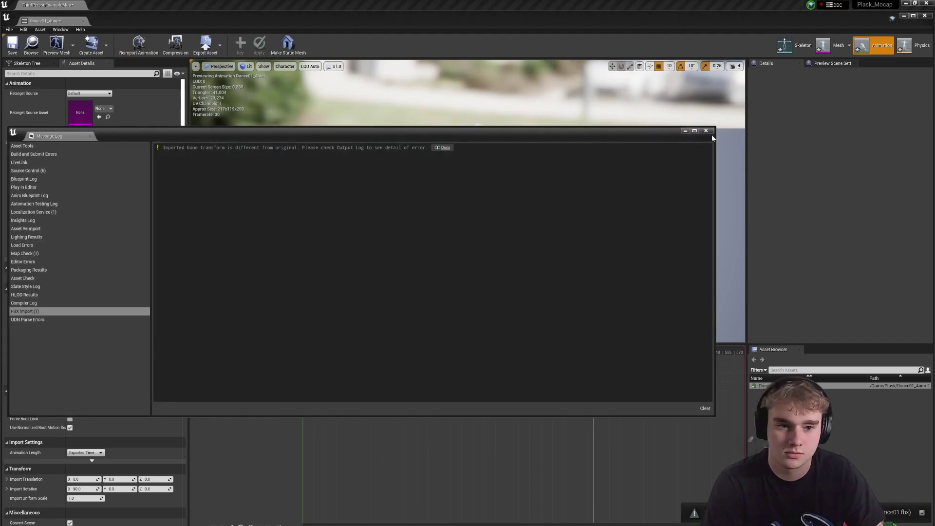
click(708, 131)
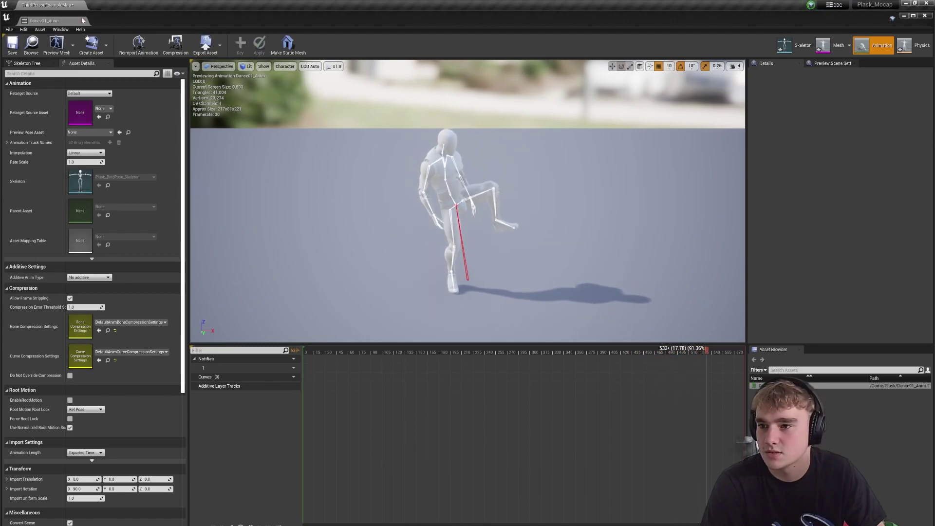
click(51, 5)
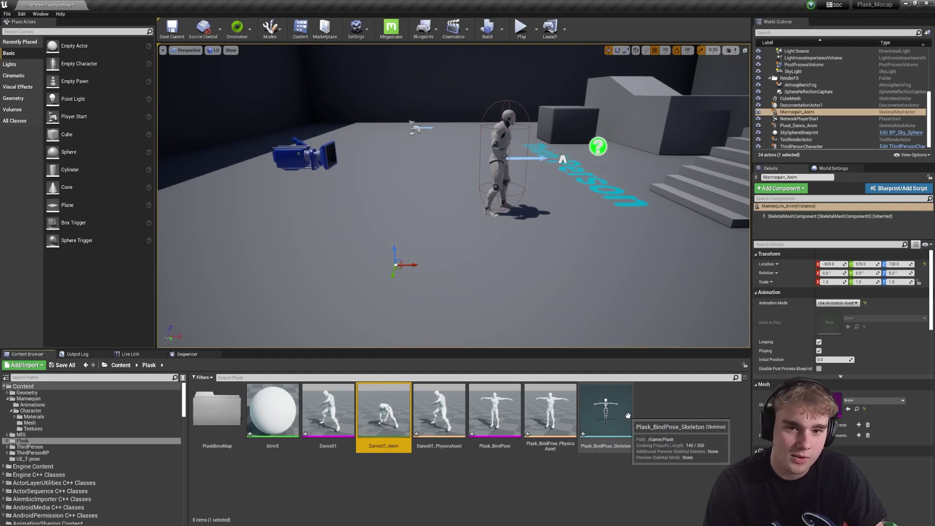
Open Plask_BindPose_Skeleton, assign the Humanoid rig and load the Plask_BoneMap bone mapping
double_click(610, 416)
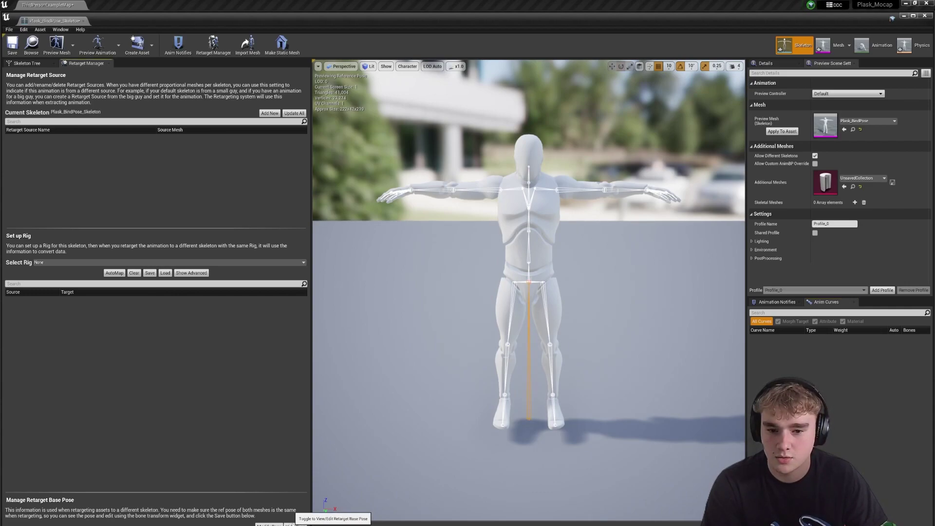
click(68, 263)
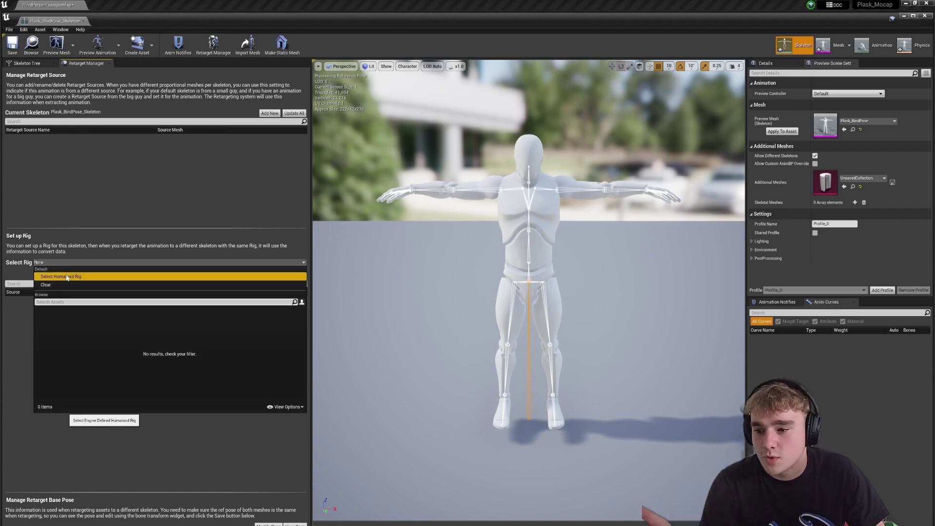
click(68, 276)
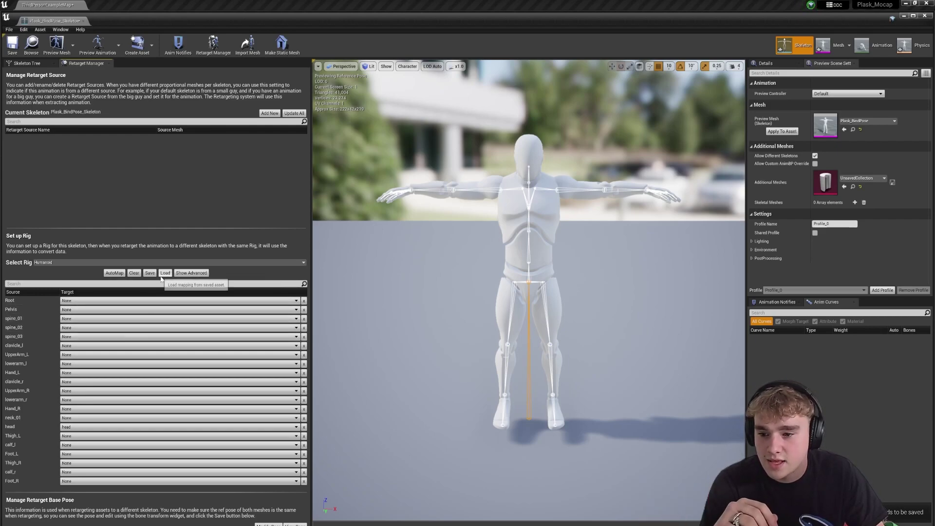
click(183, 262)
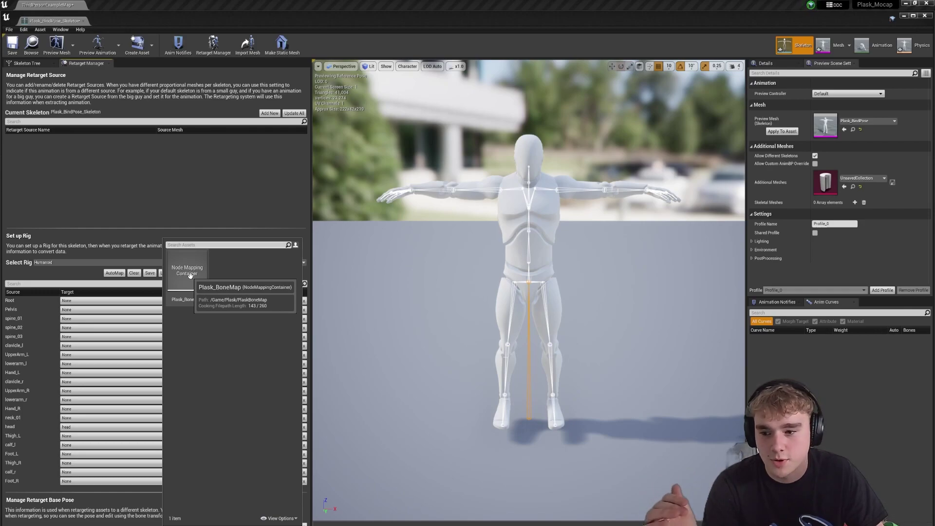
click(190, 275)
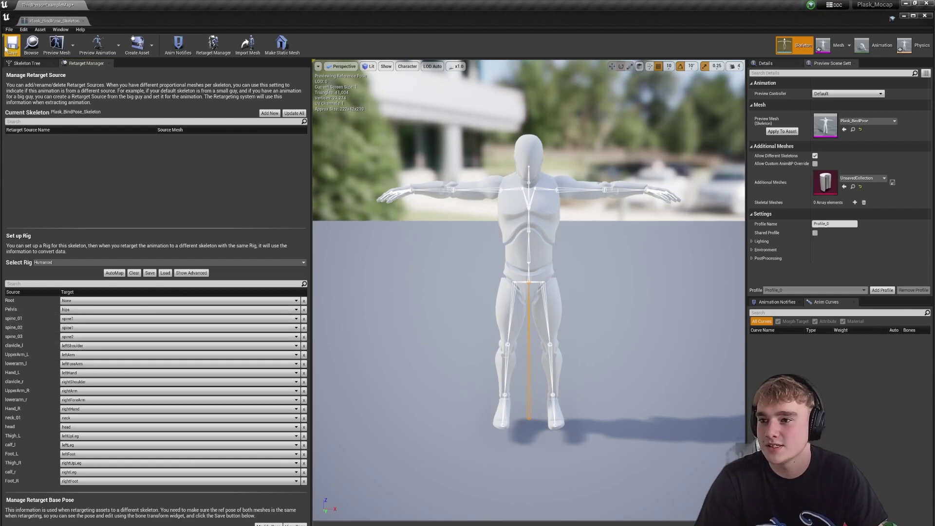
Cancel a Duplicate and Retarget attempt, then drop Dance01_Anim into the level as a dancer
click(84, 21)
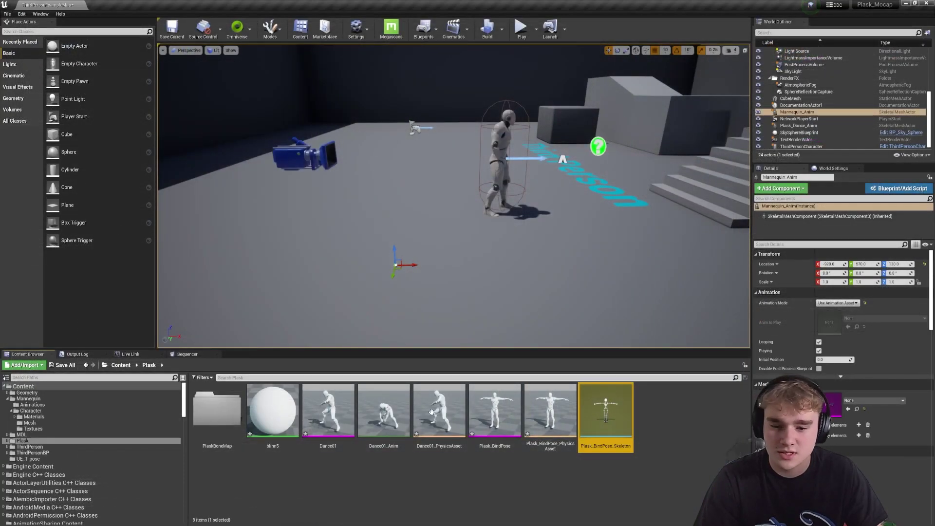
click(384, 414)
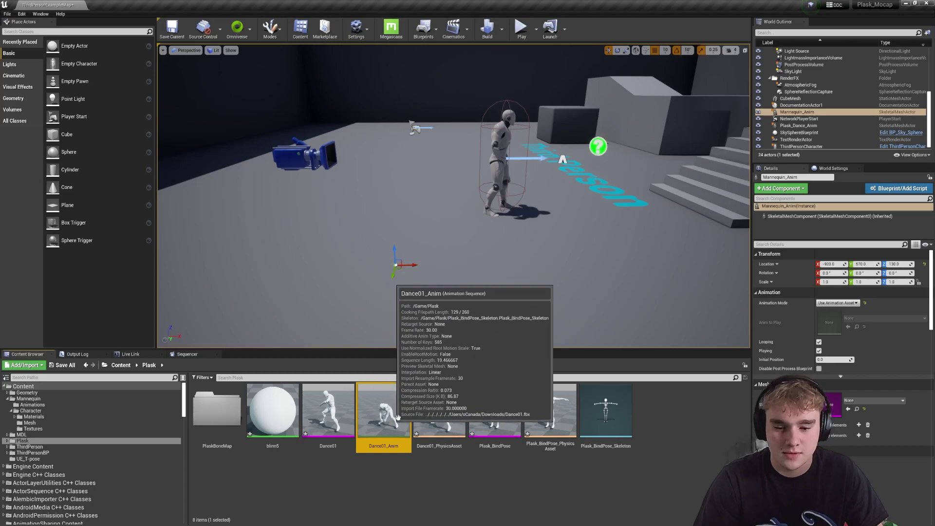
right_click(380, 418)
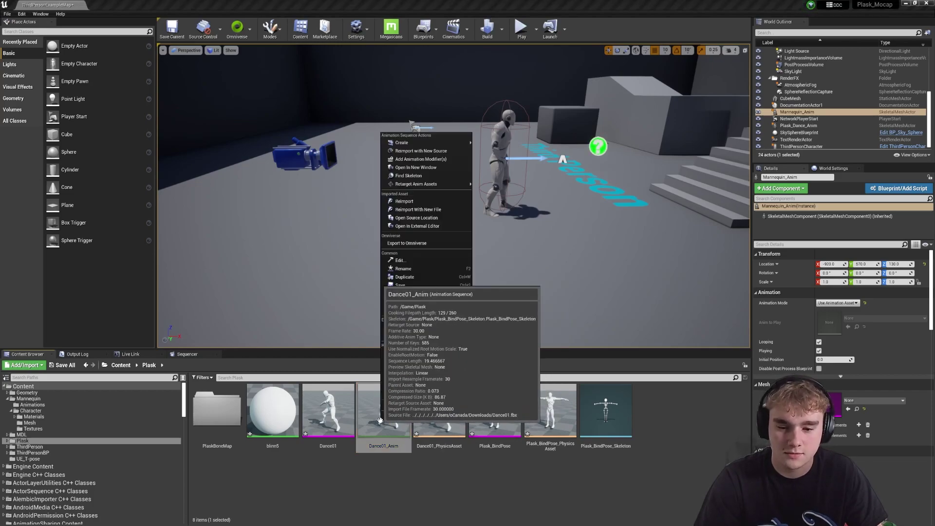
mouse_move(431, 185)
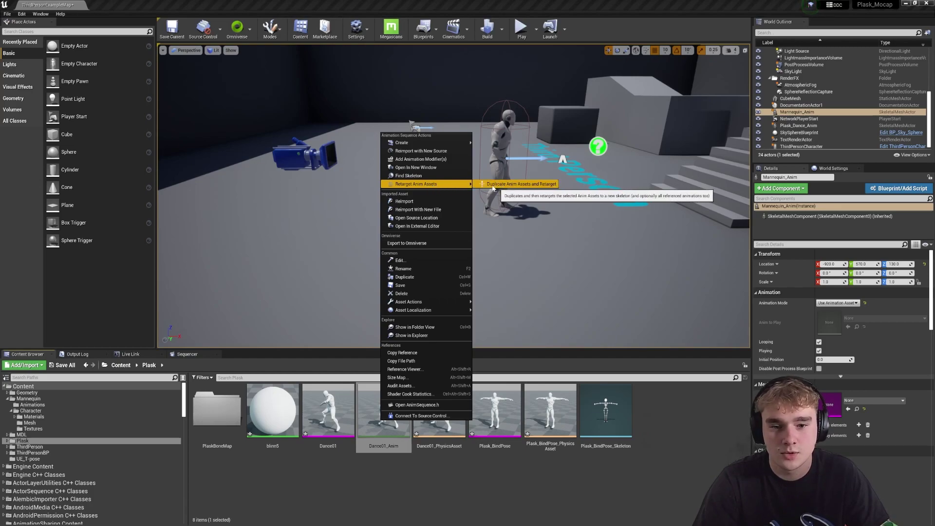
click(517, 186)
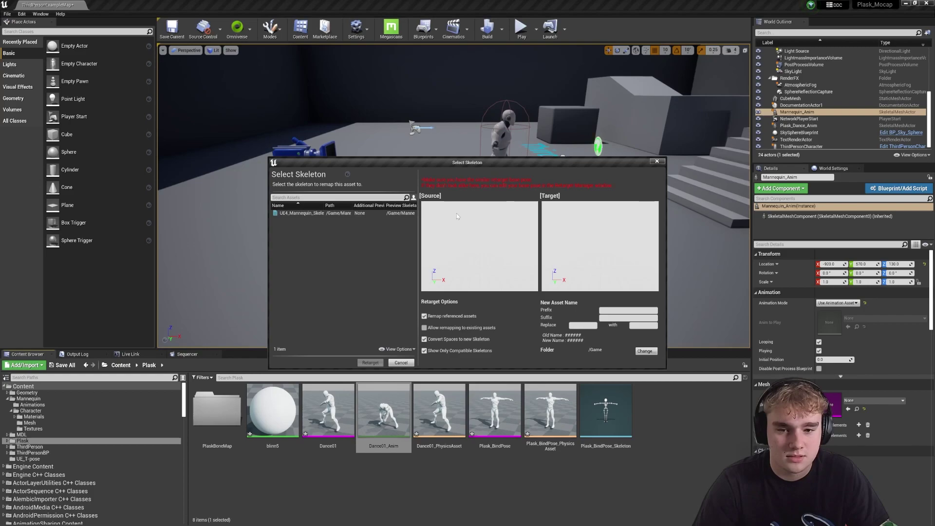
click(650, 162)
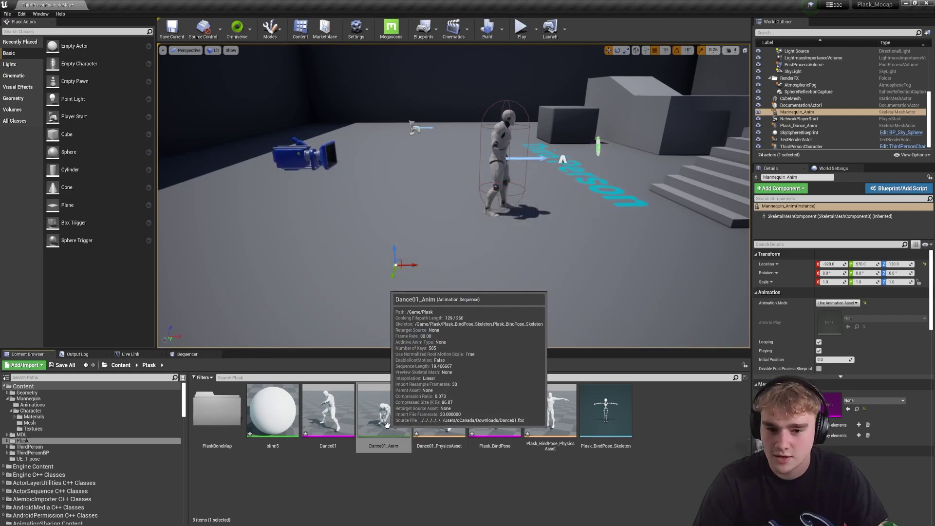
drag(384, 419, 388, 266)
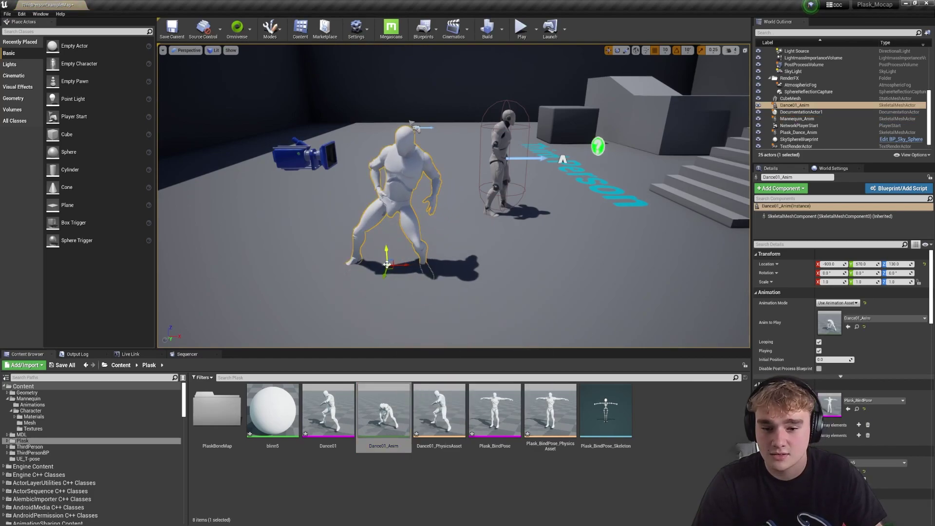
Retarget a copy of Dance01_Anim onto UE4_Mannequin_Skeleton and place it beside the Plask dancer
right_click(387, 399)
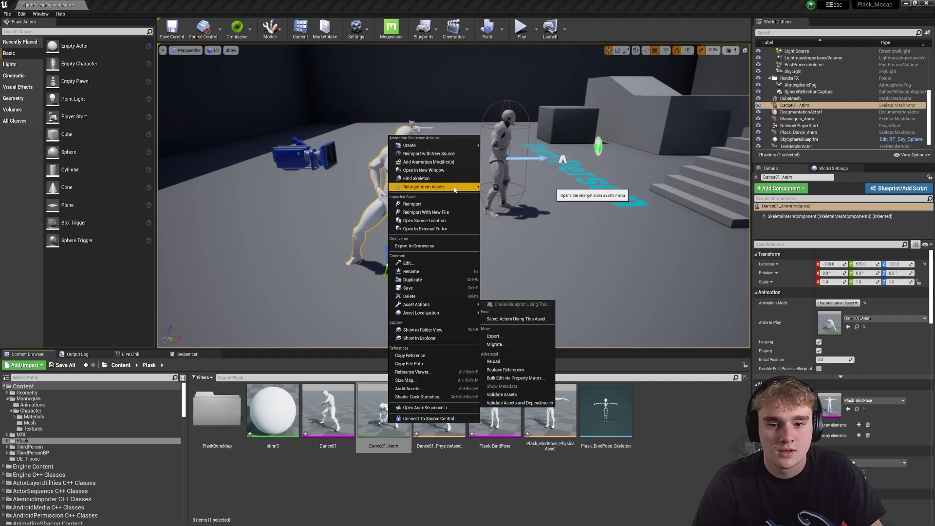
mouse_move(454, 190)
click(507, 198)
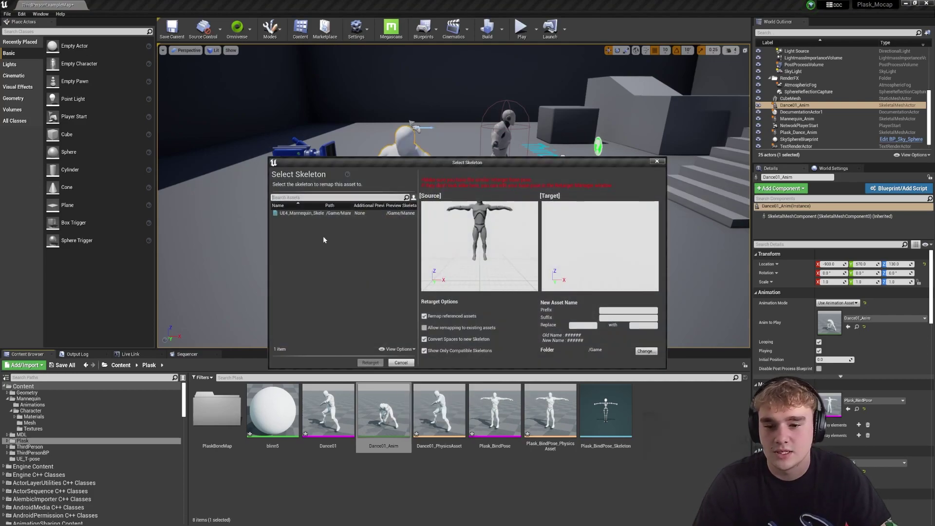
click(322, 214)
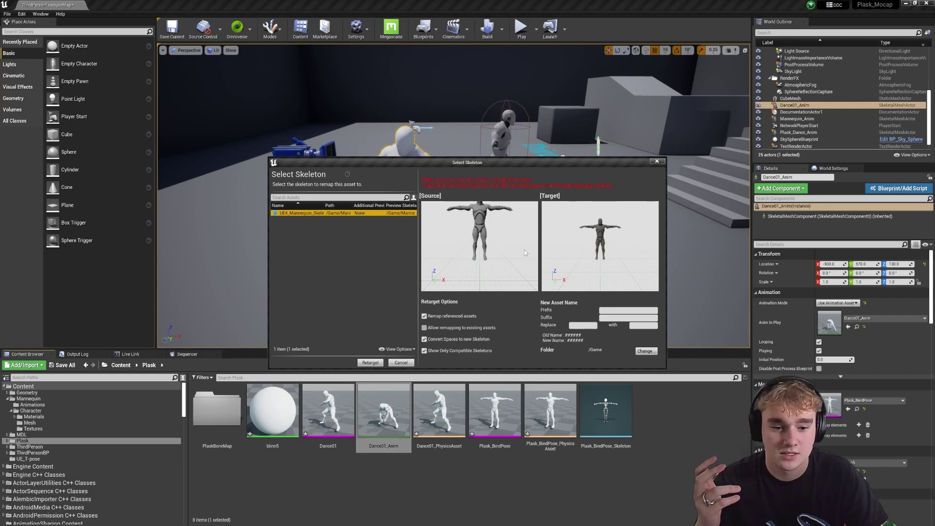
click(369, 363)
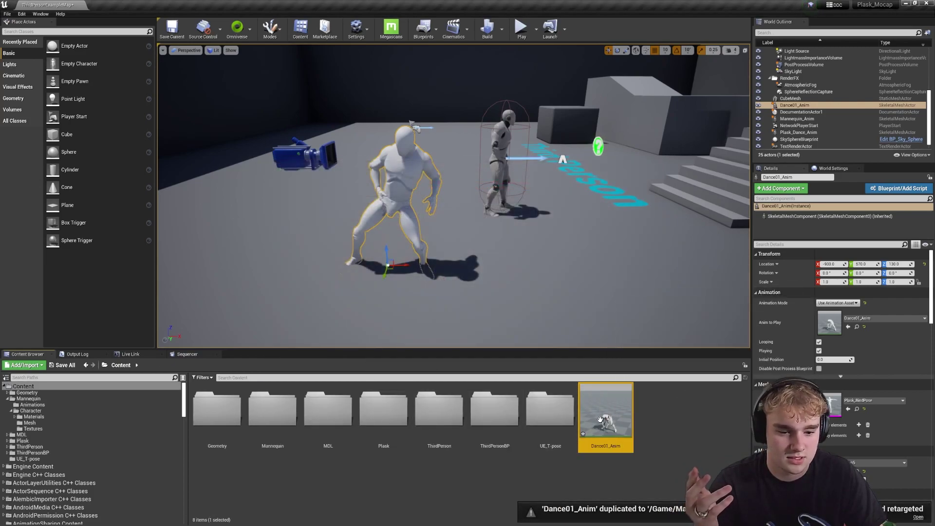
drag(600, 419, 523, 292)
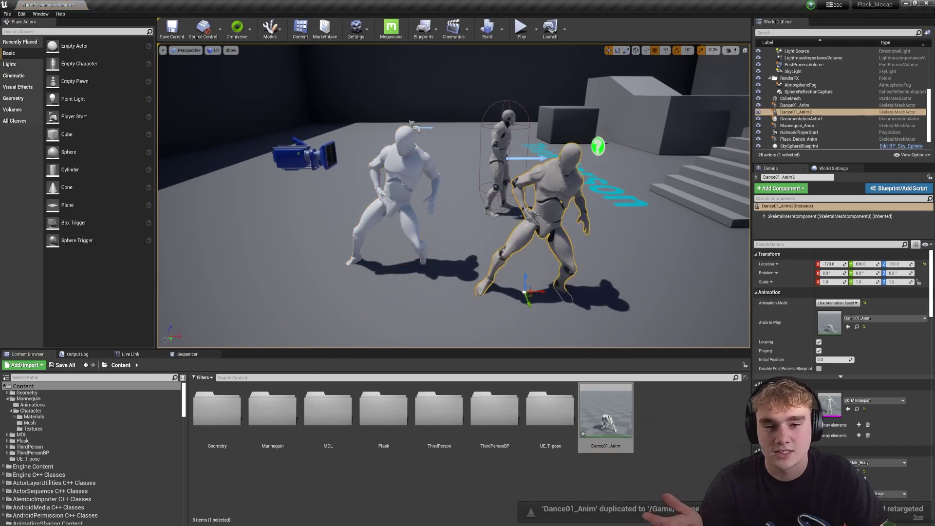
Play the level and run the third-person character up to and around both dancing mannequins
click(521, 28)
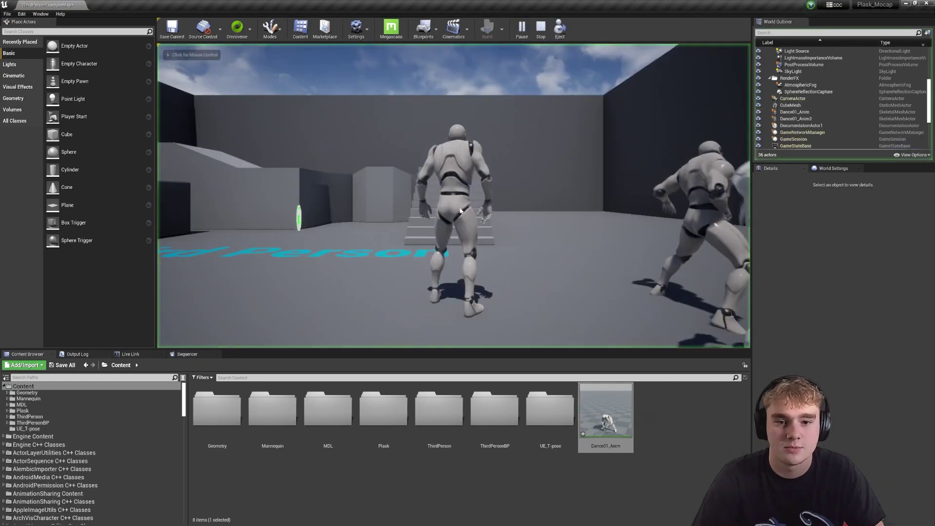
click(459, 210)
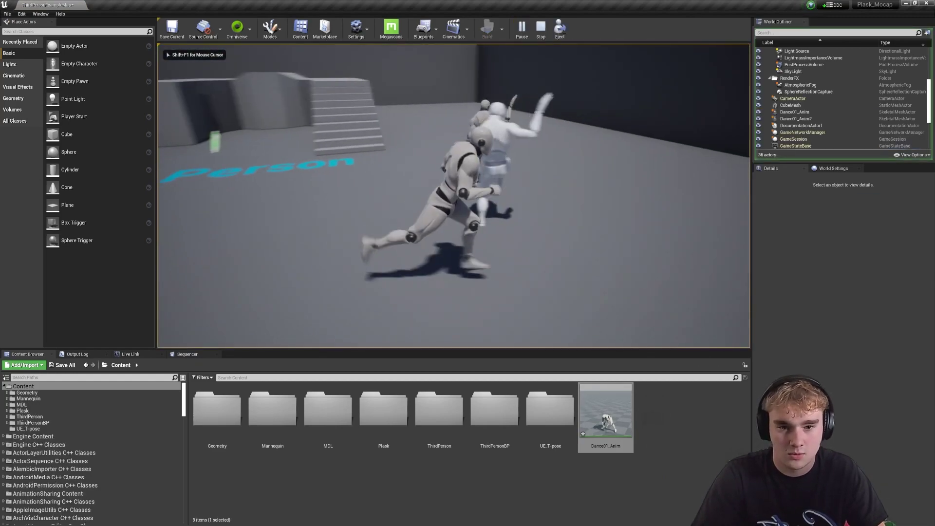
key(w)
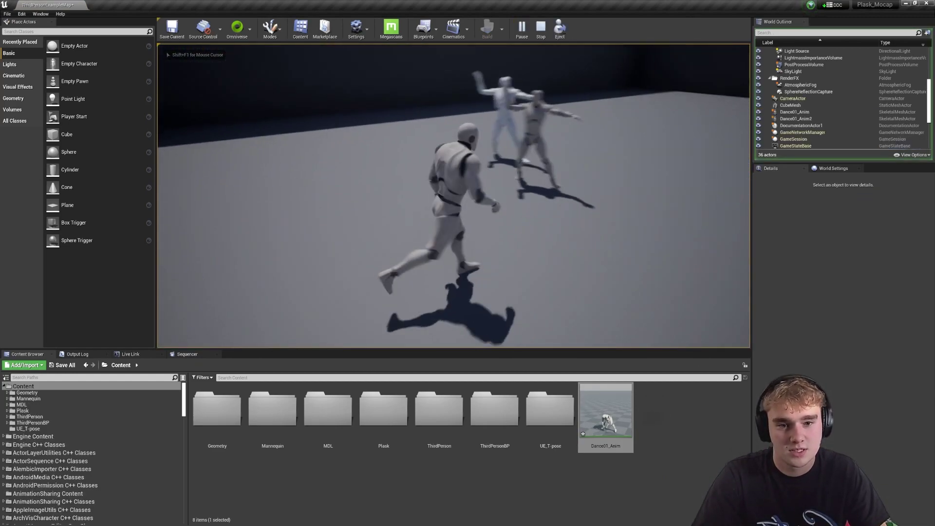
key(w)
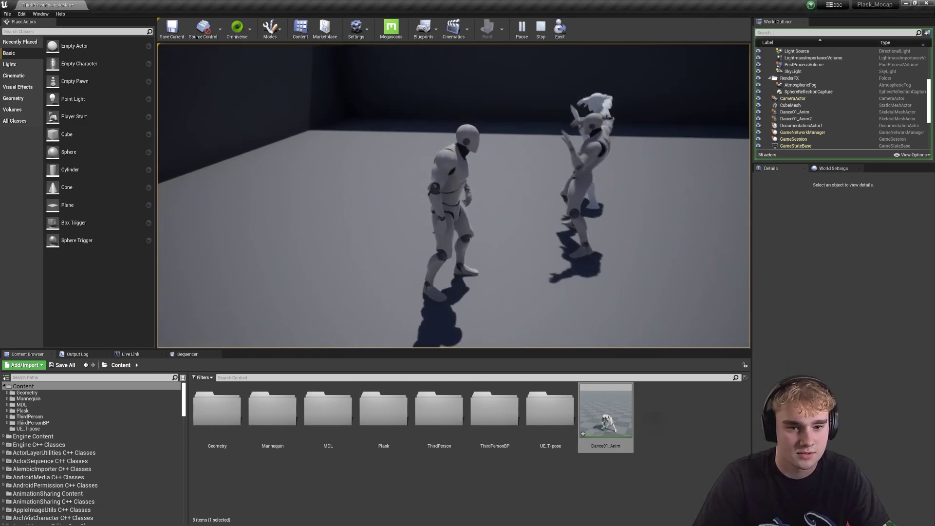
key(w)
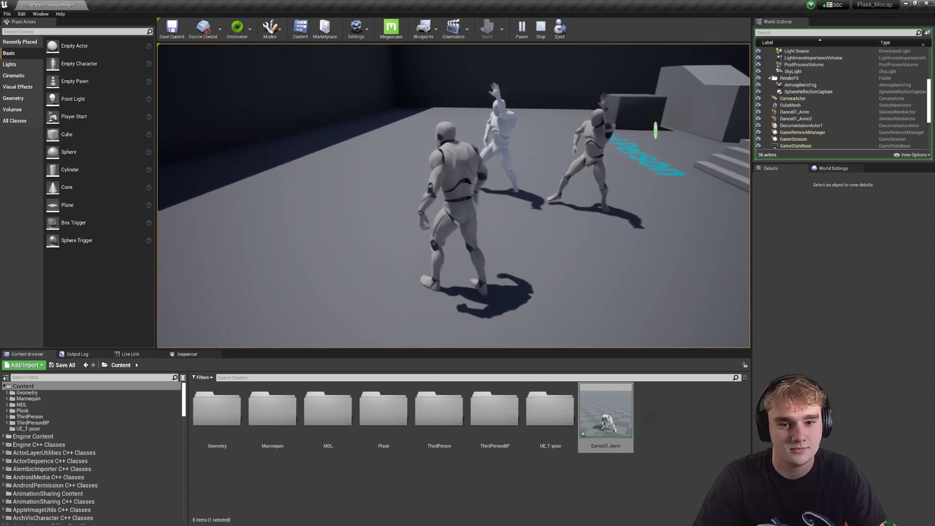
key(s)
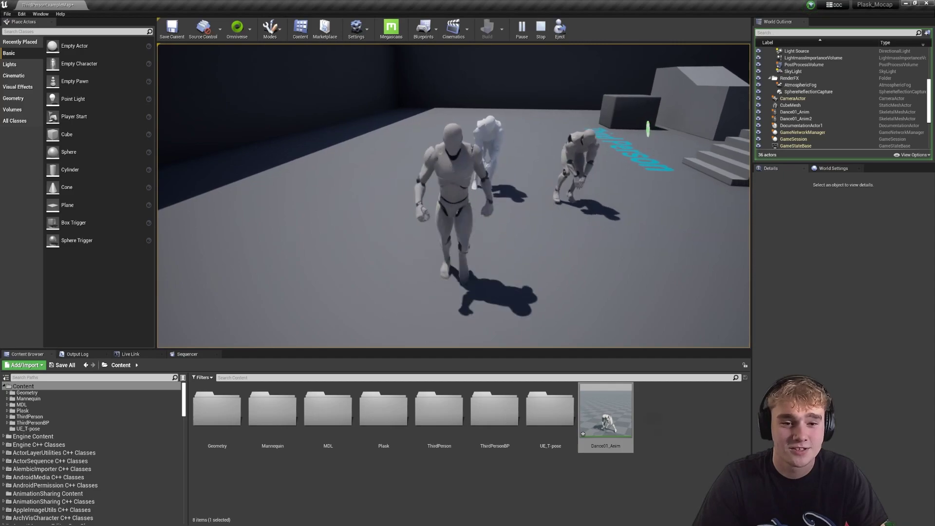
key(d)
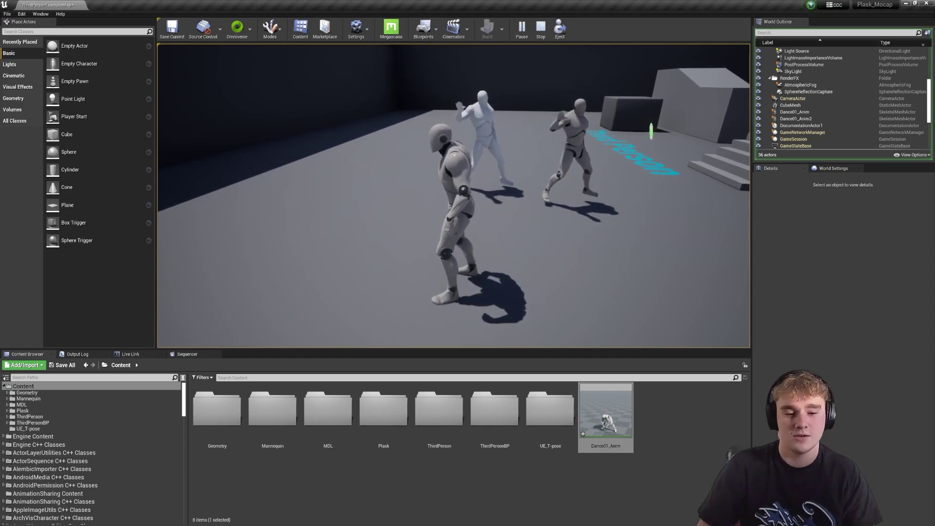